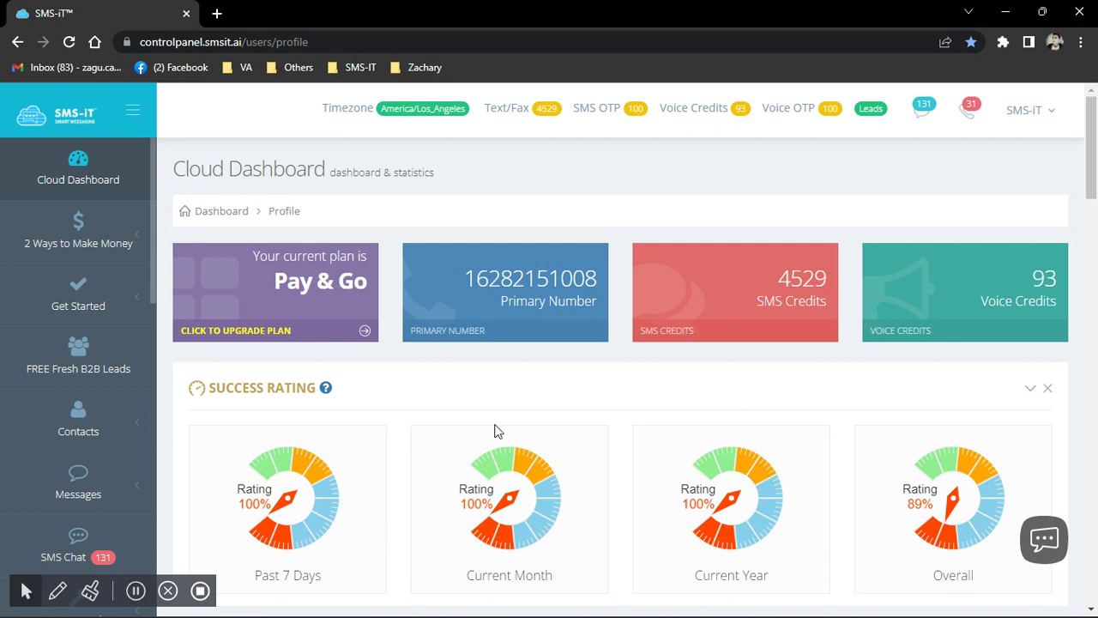
- Expand Smart Tools and open the Mobile Page Builder's splash pages list
scroll(110, 382, down, 3)
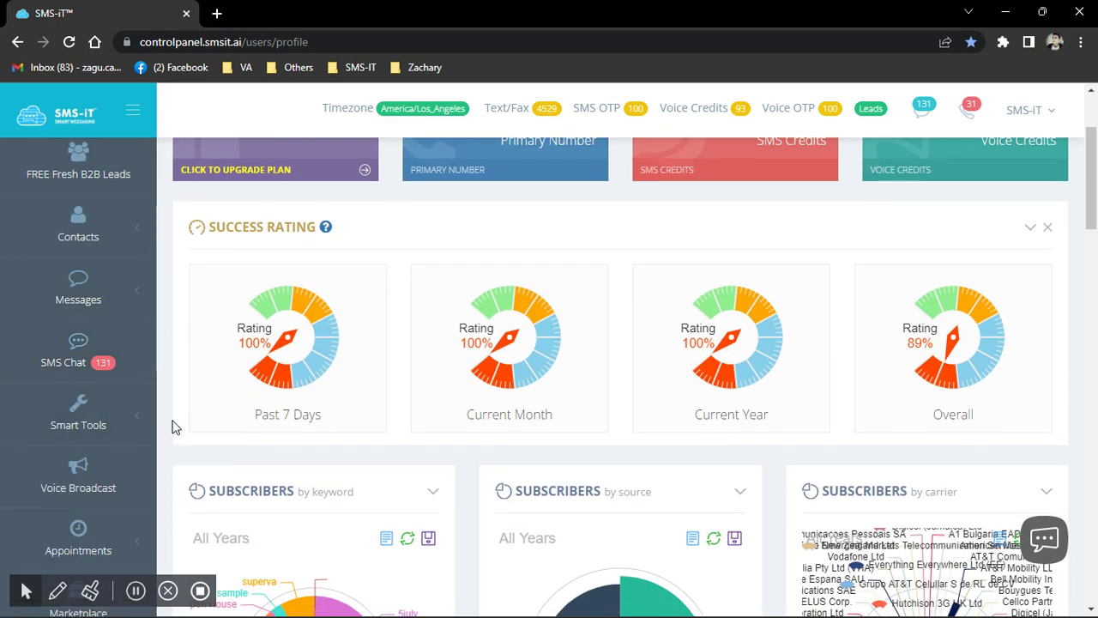
scroll(403, 371, up, 3)
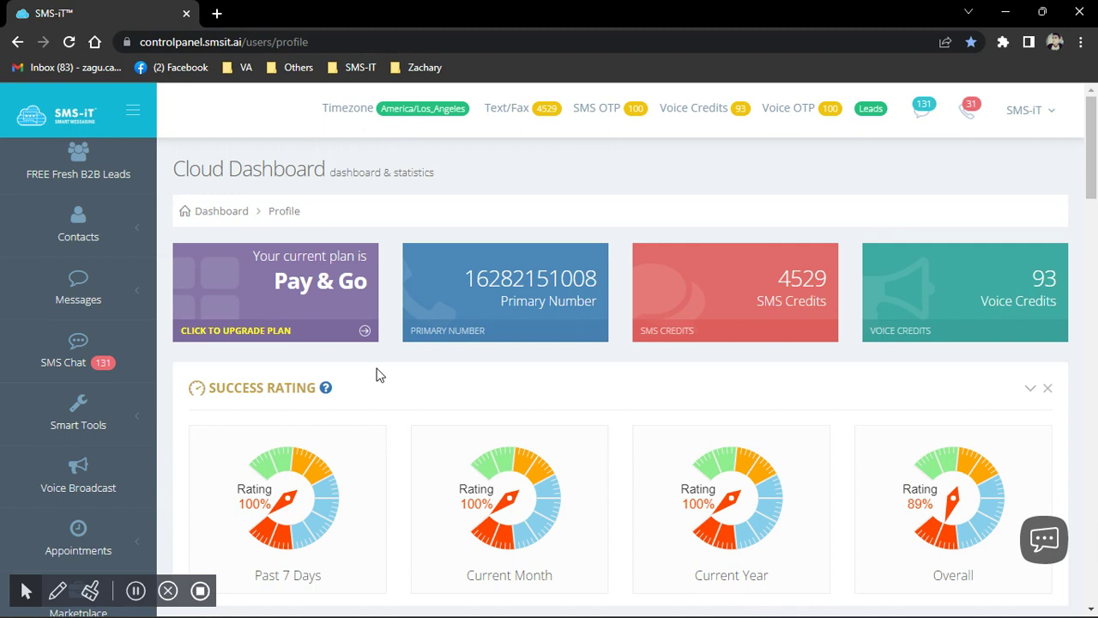
scroll(205, 388, down, 1)
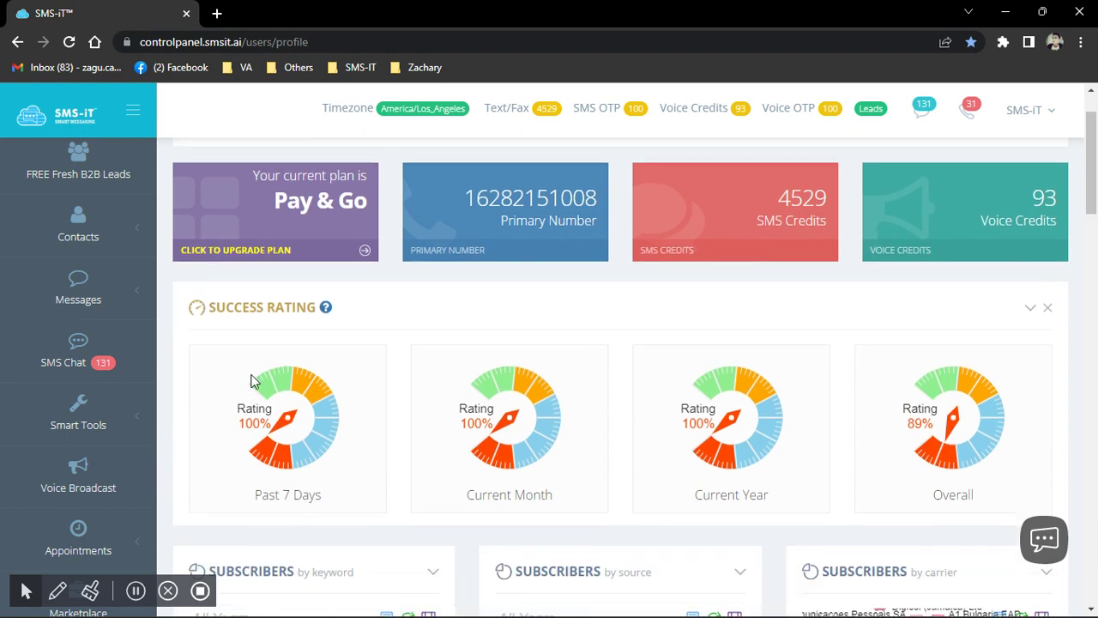
scroll(116, 410, down, 1)
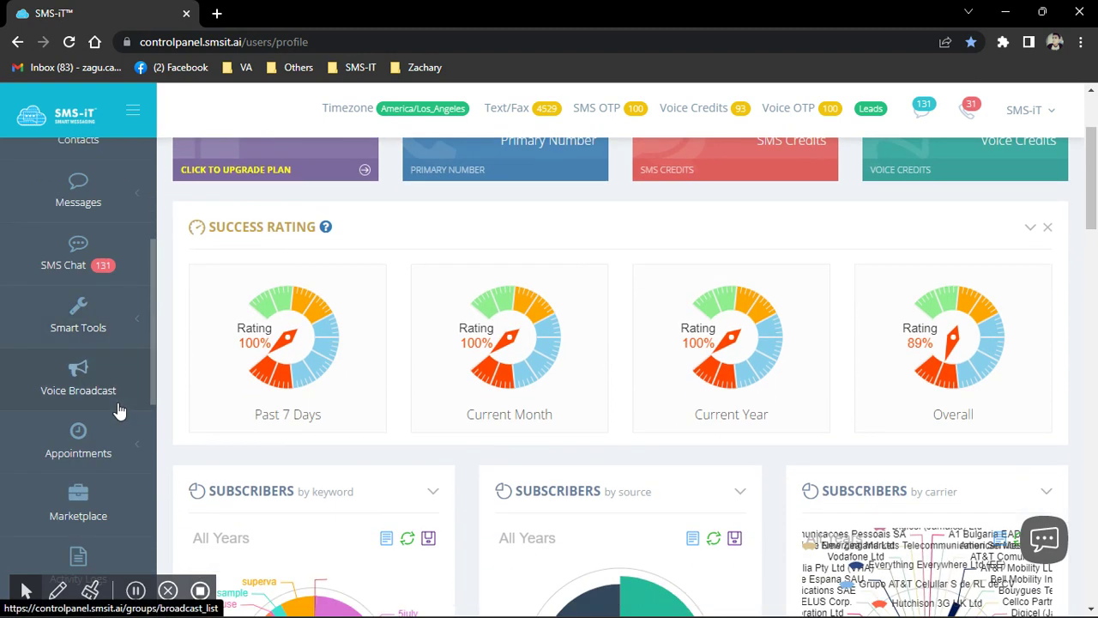
click(128, 326)
scroll(129, 360, down, 1)
scroll(128, 365, down, 3)
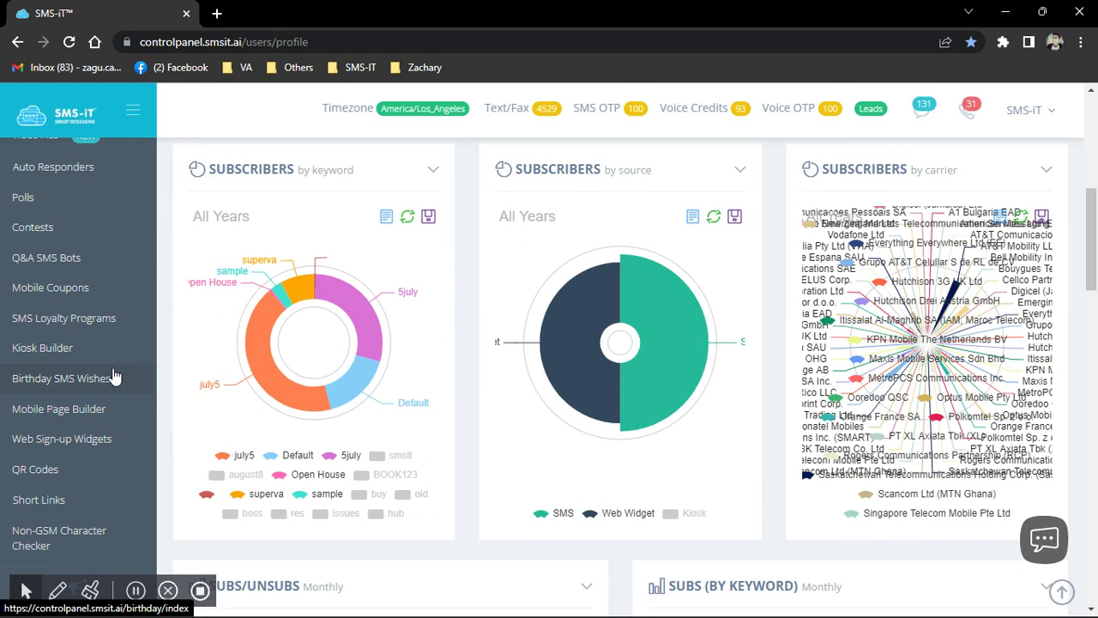
click(47, 412)
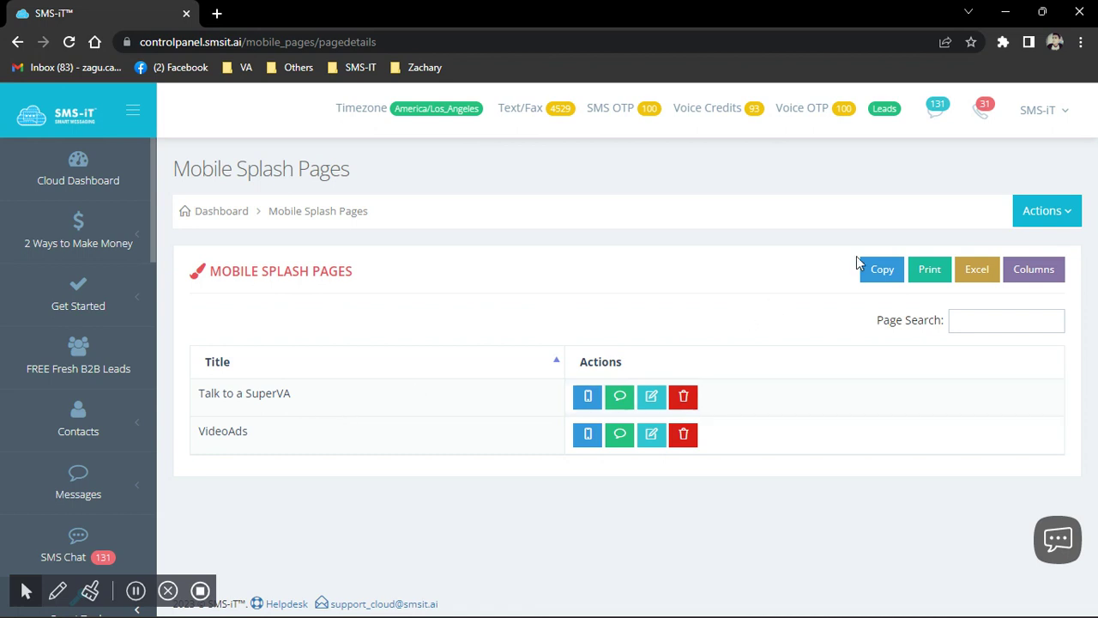
- Preview the Add Mobile Splash Page form, then go back to the splash pages list
click(1045, 212)
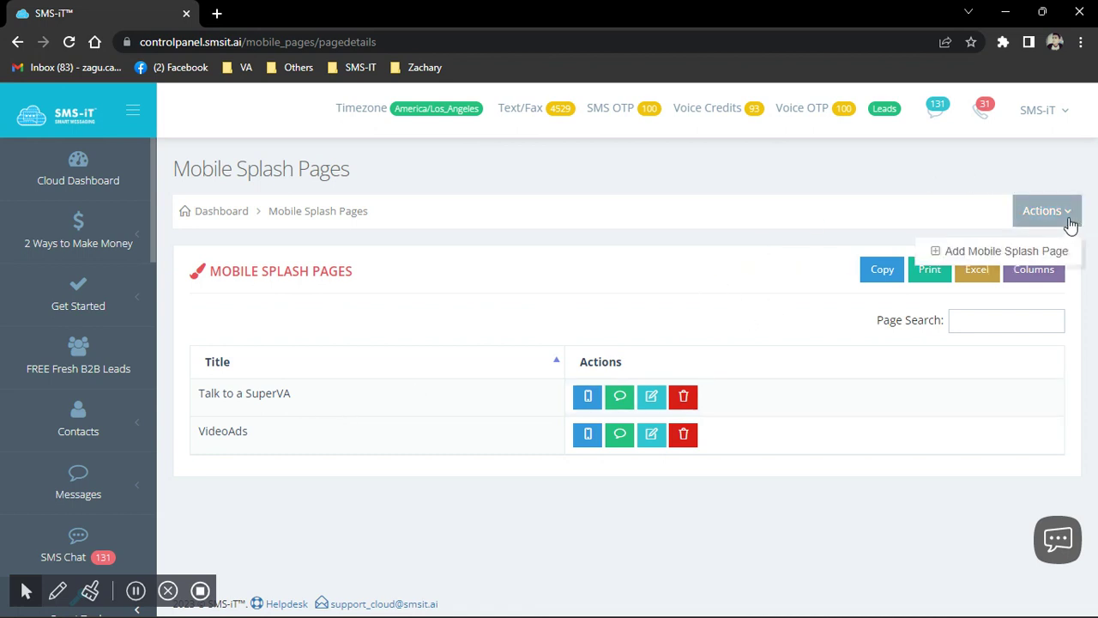
click(961, 254)
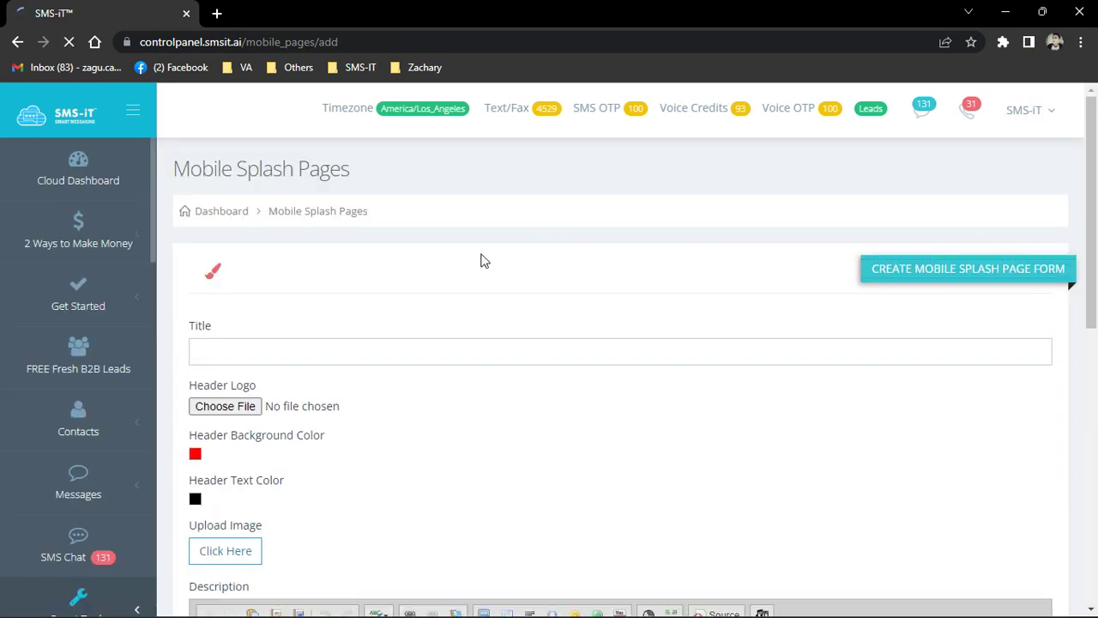
scroll(385, 332, down, 2)
scroll(386, 332, up, 2)
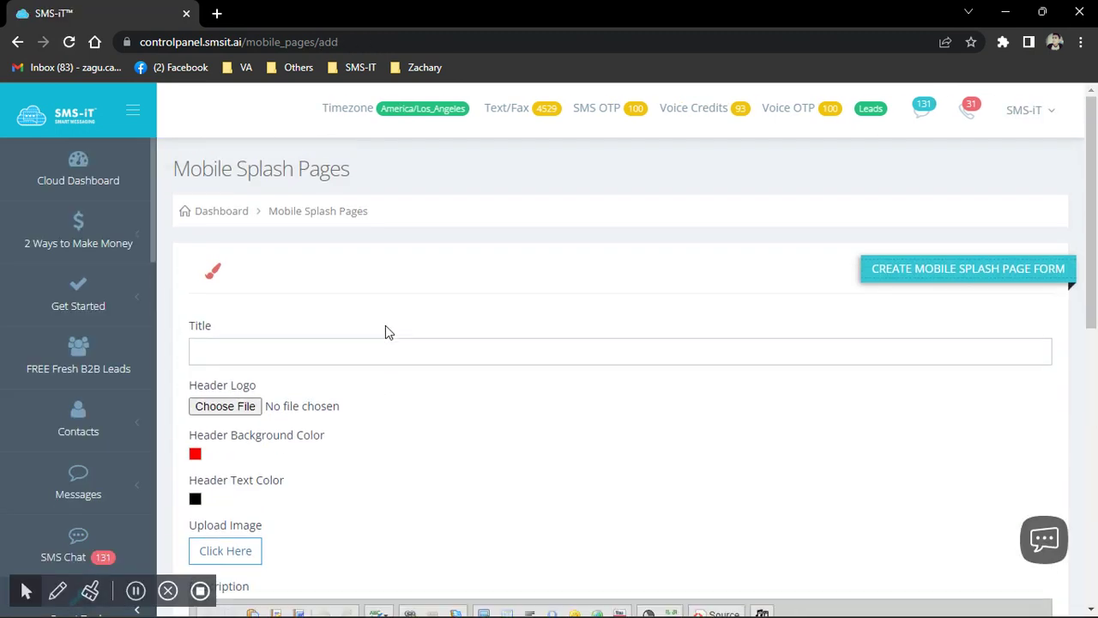
scroll(385, 331, down, 3)
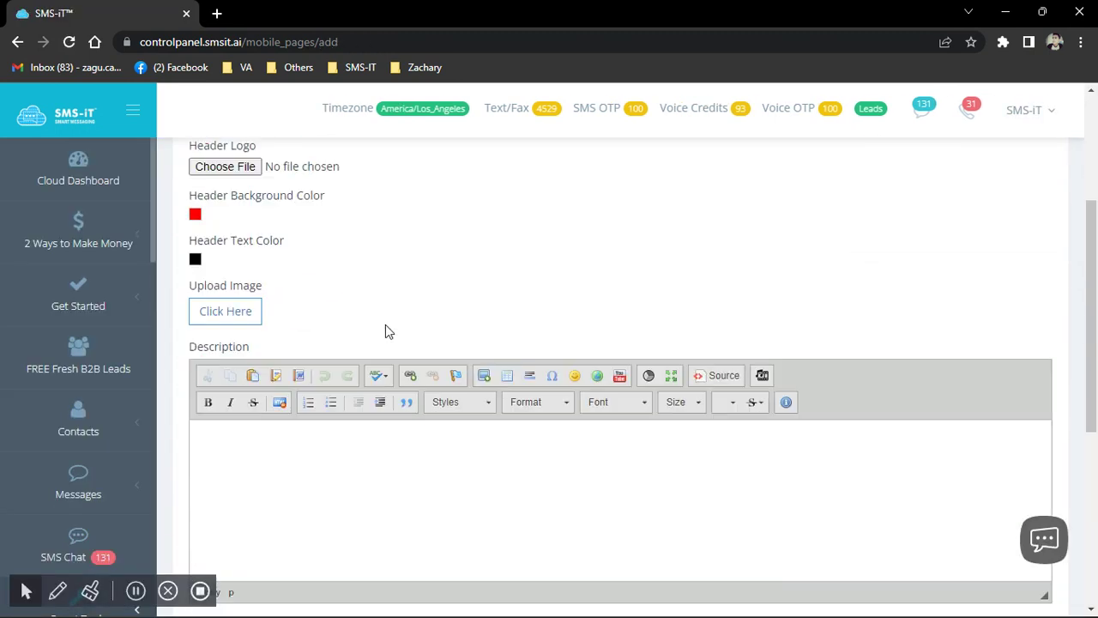
click(15, 43)
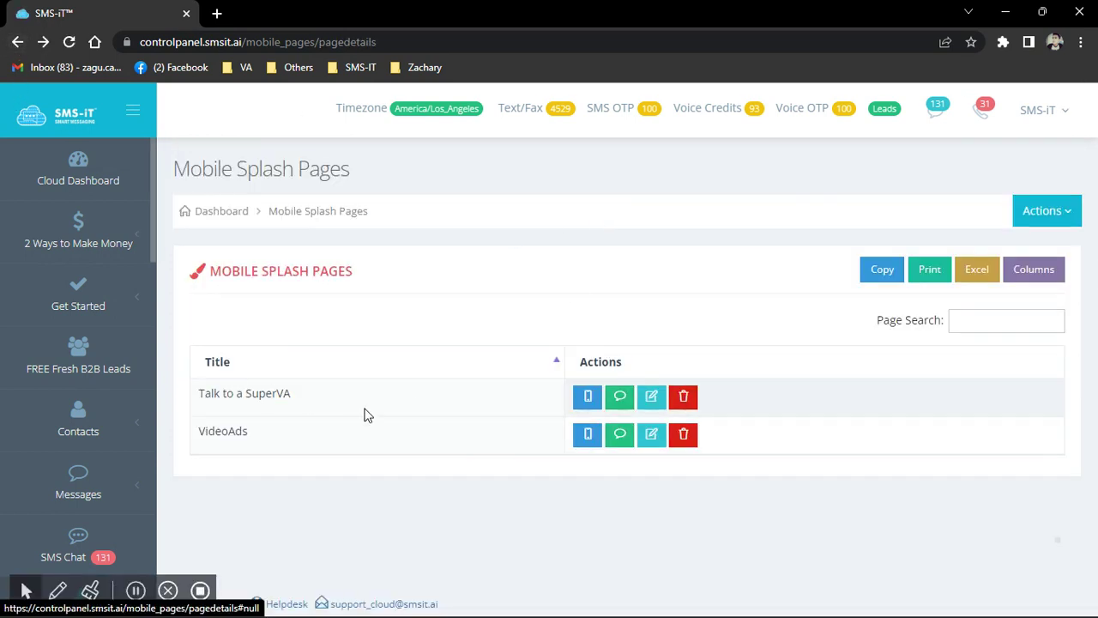
- Open the Talk to a SuperVA page and append NOW to its title
click(650, 398)
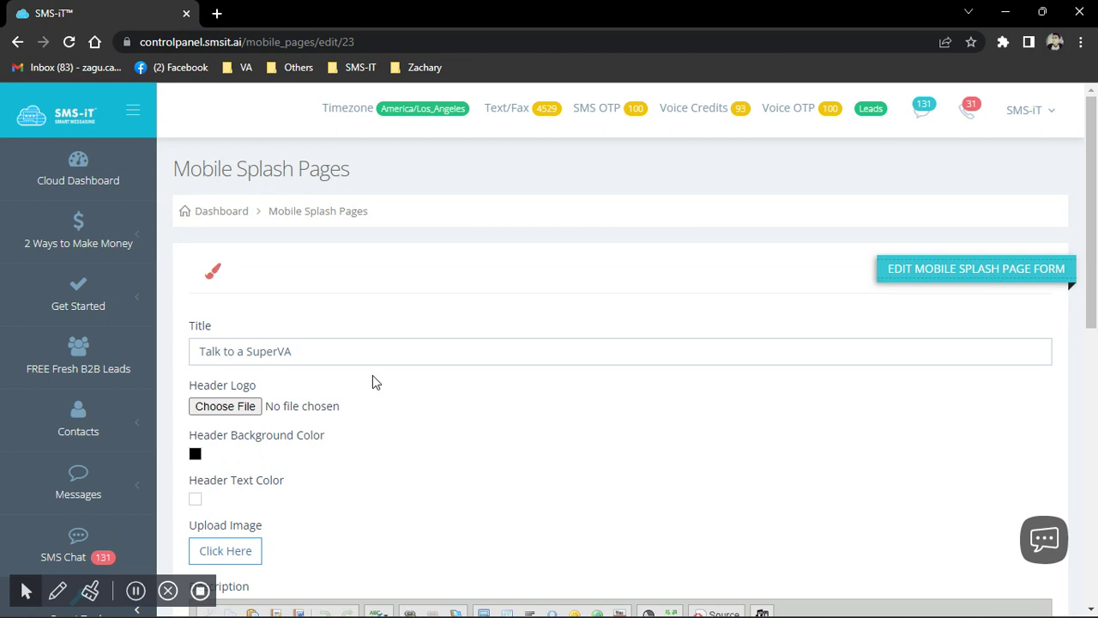
click(308, 361)
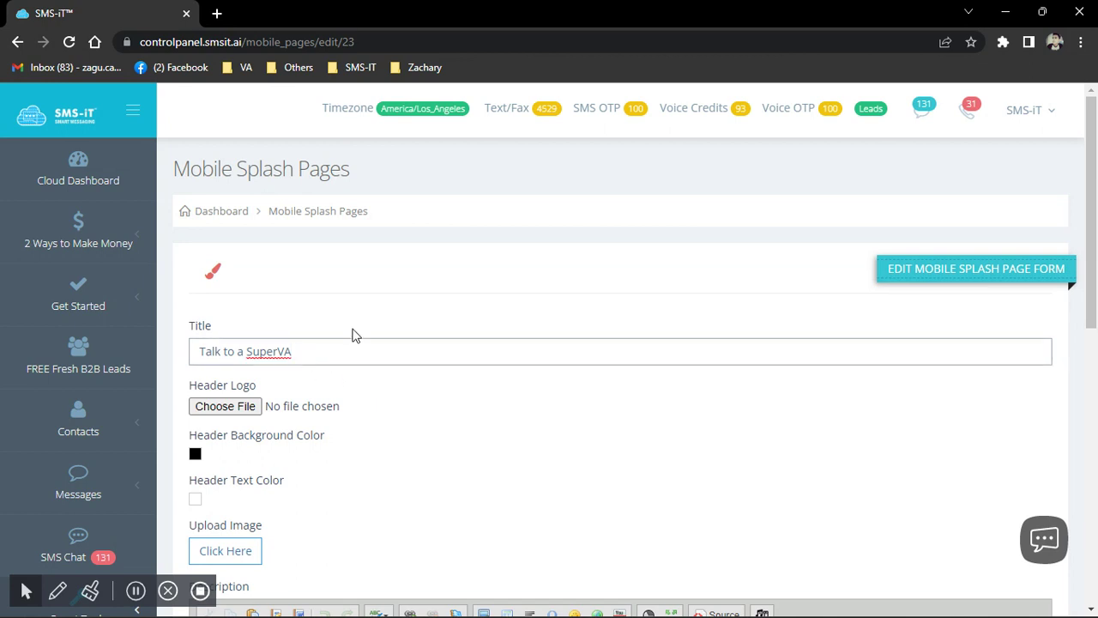
scroll(353, 335, down, 2)
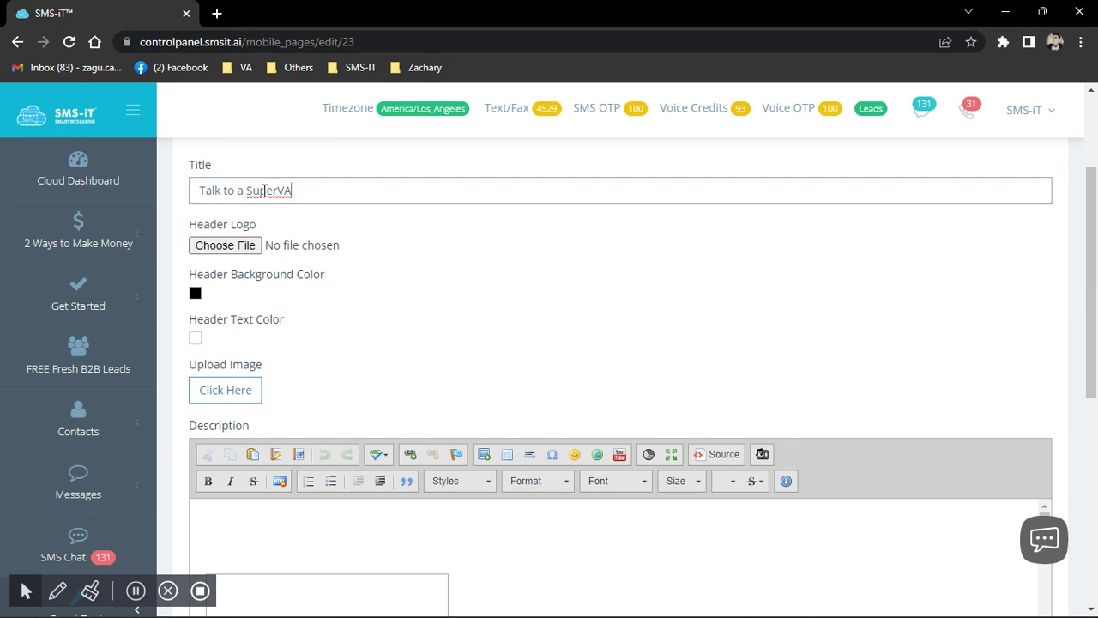
drag(293, 190, 173, 186)
click(311, 189)
text(NOW)
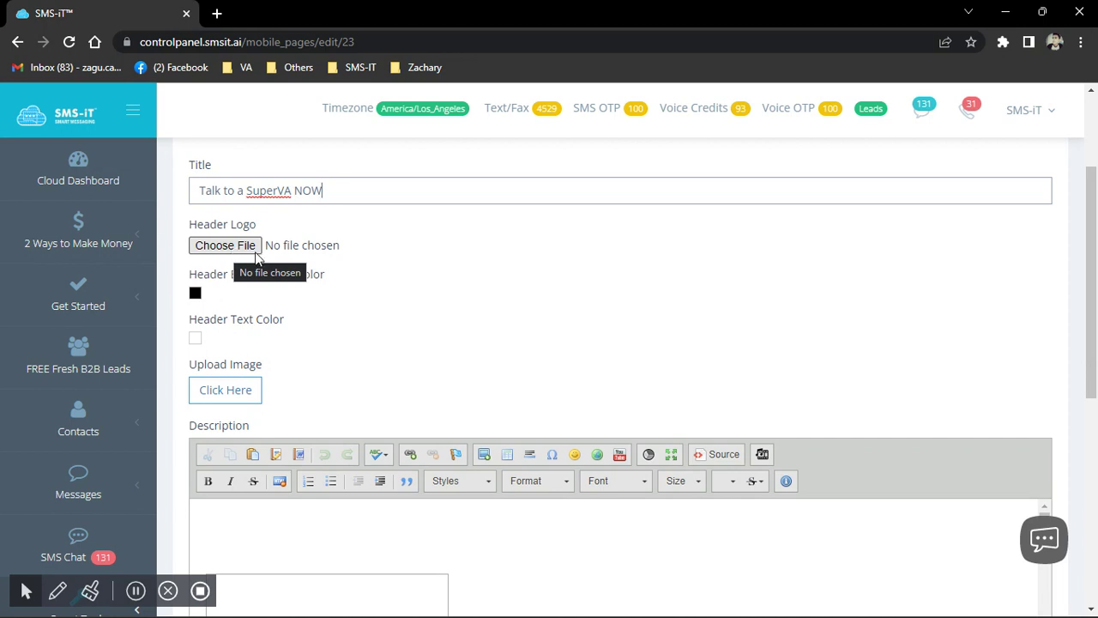
- Set the header background colour to dark blue #333399, leaving the header logo unchanged
click(230, 248)
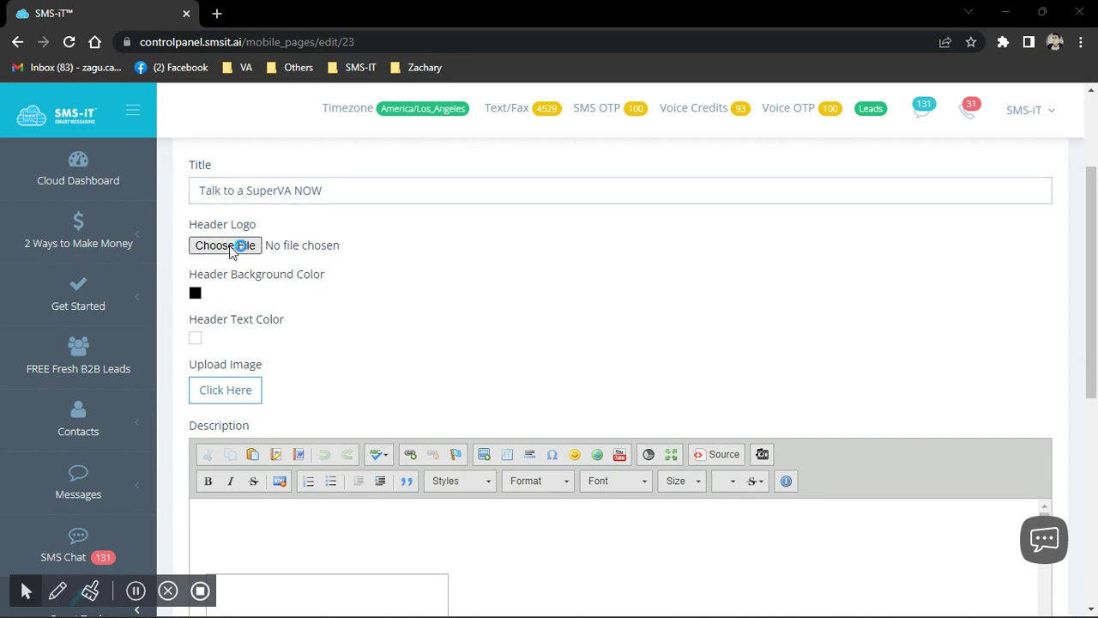
click(683, 363)
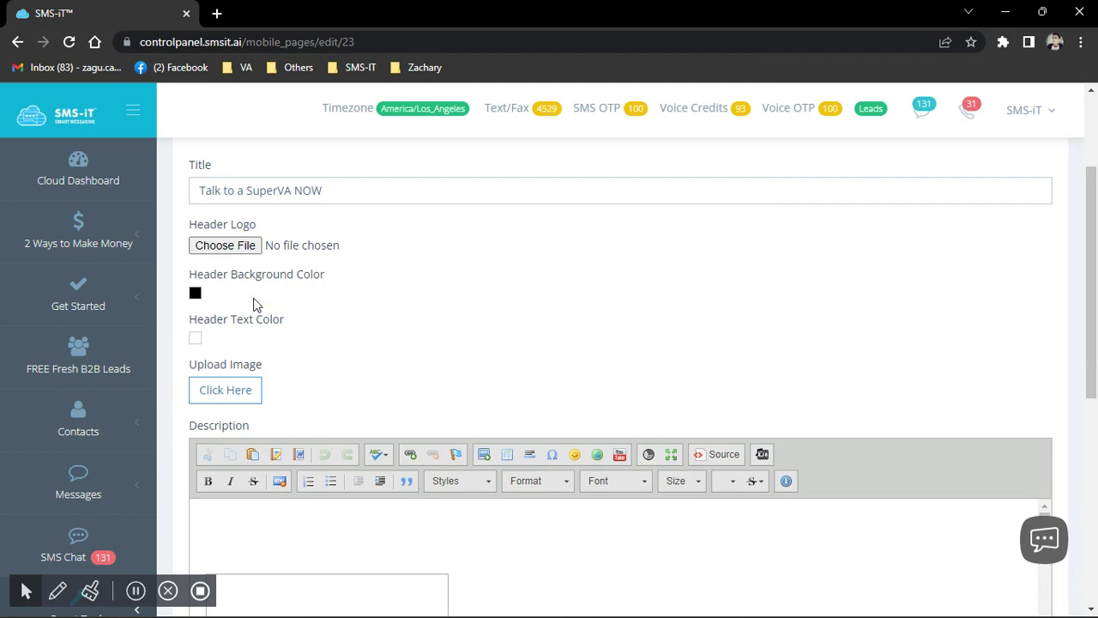
click(196, 294)
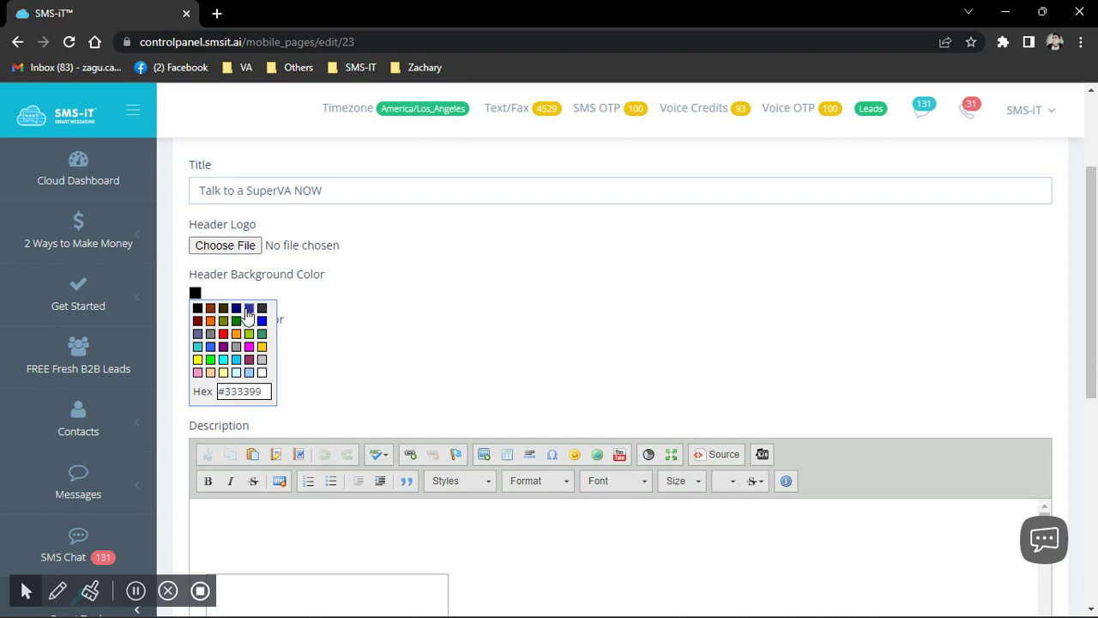
click(248, 309)
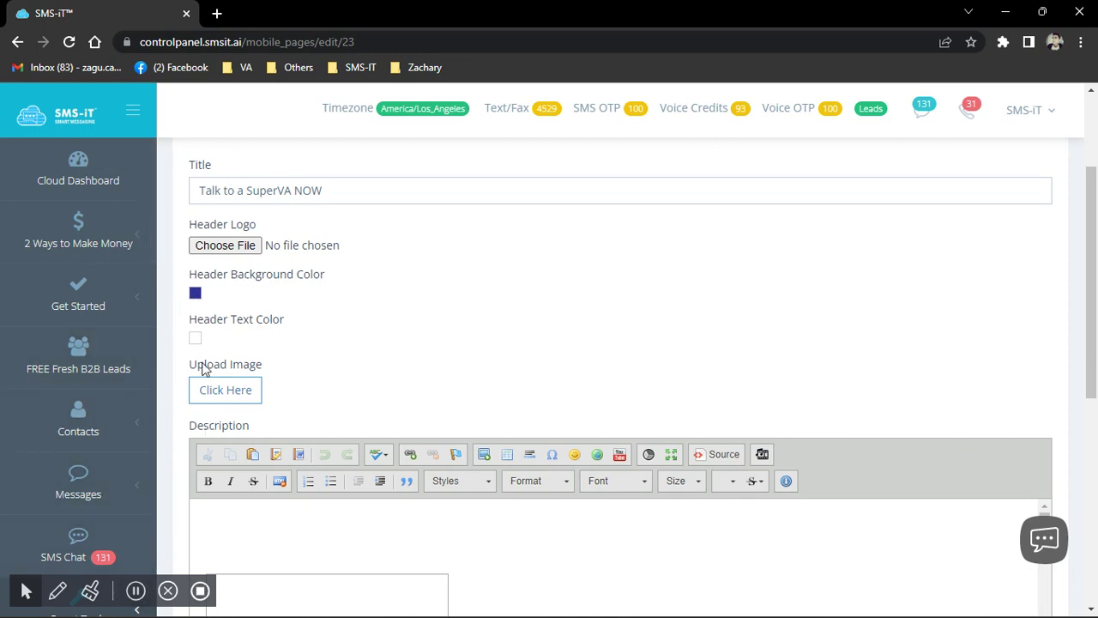
scroll(253, 339, down, 1)
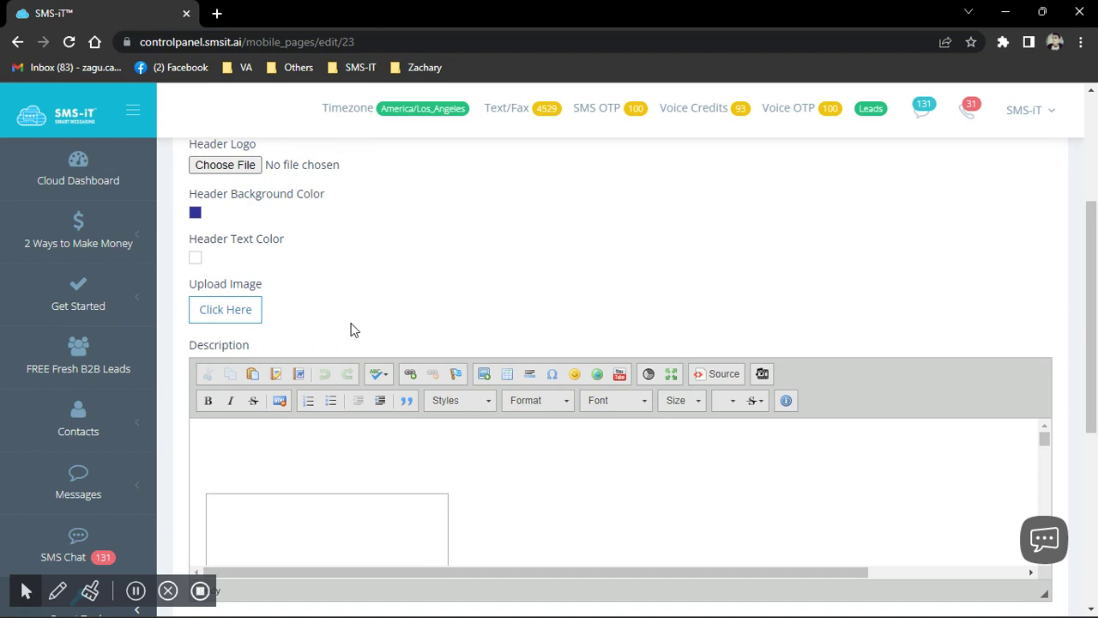
- Switch the Description editor to Source view, keeping the body background black
scroll(403, 372, down, 1)
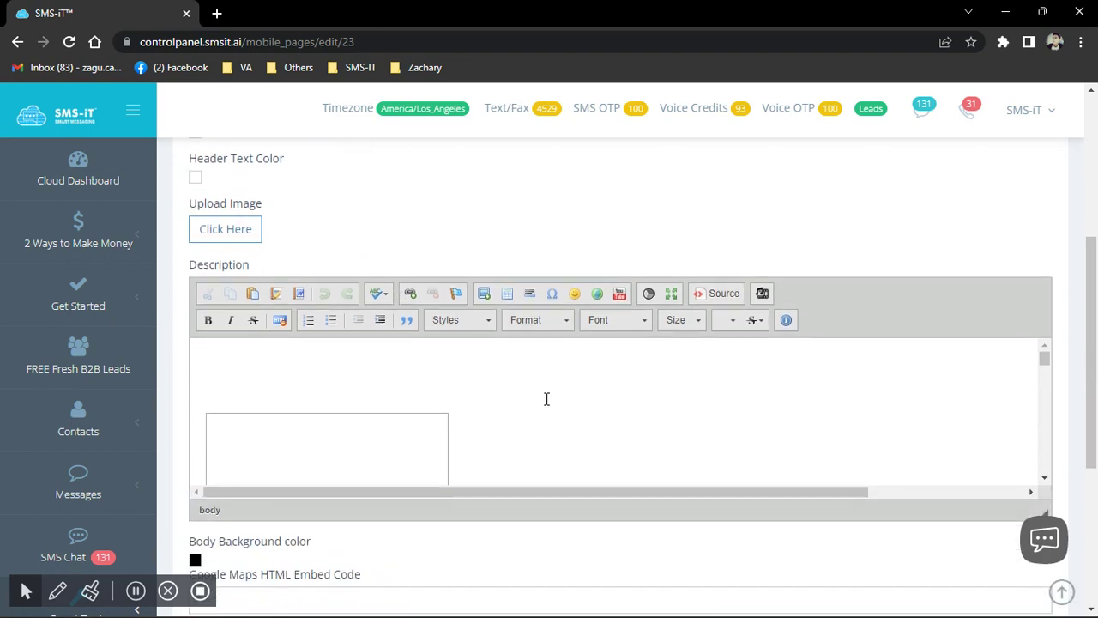
scroll(543, 393, down, 2)
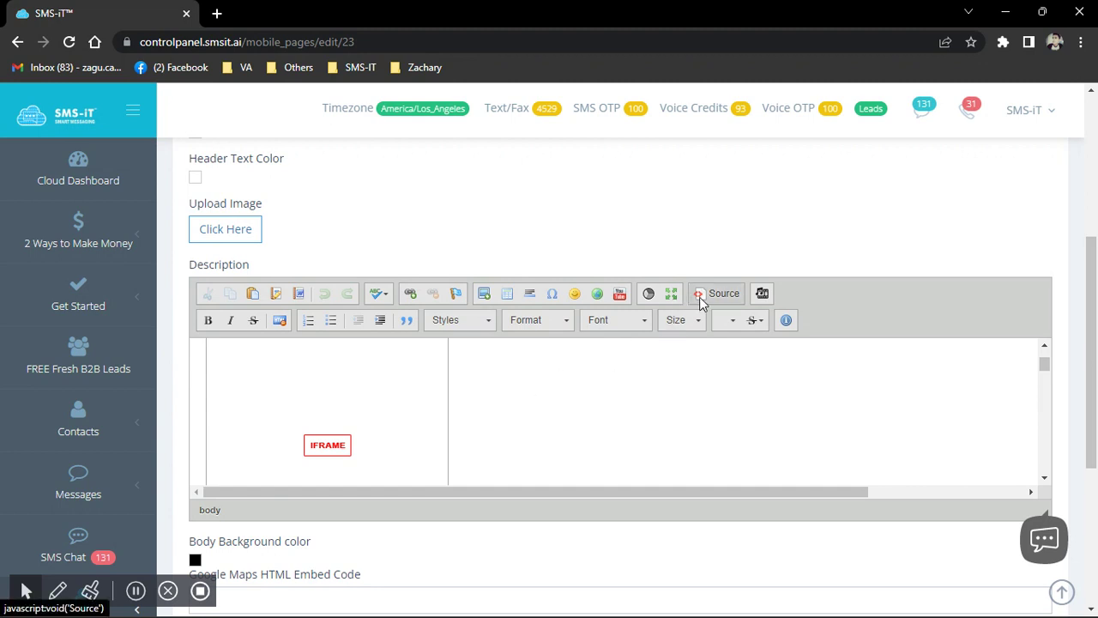
click(724, 296)
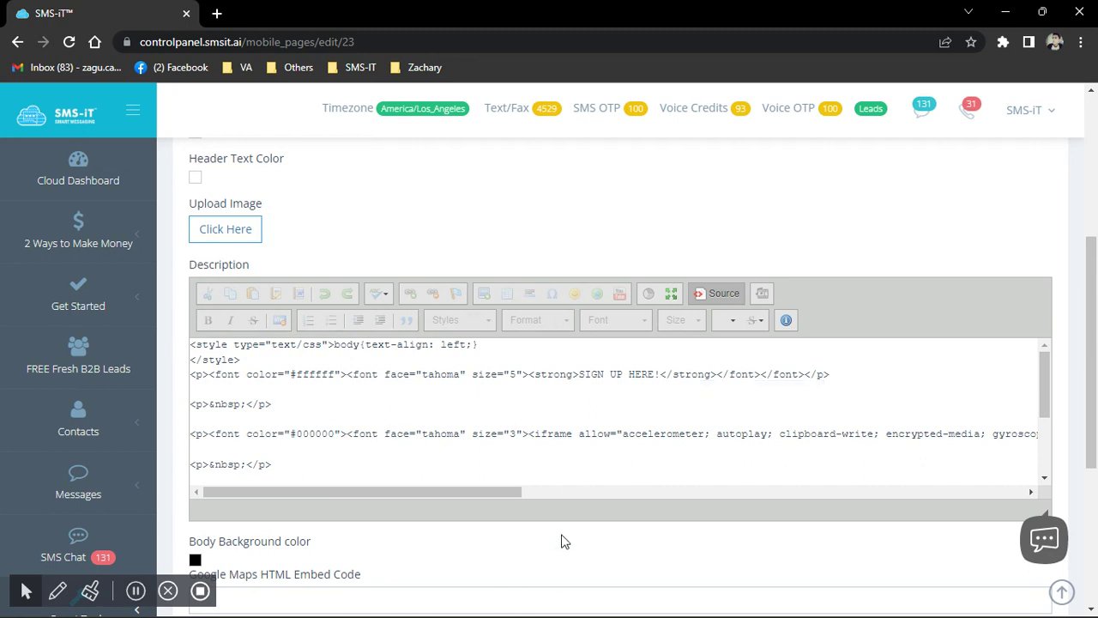
scroll(570, 455, down, 1)
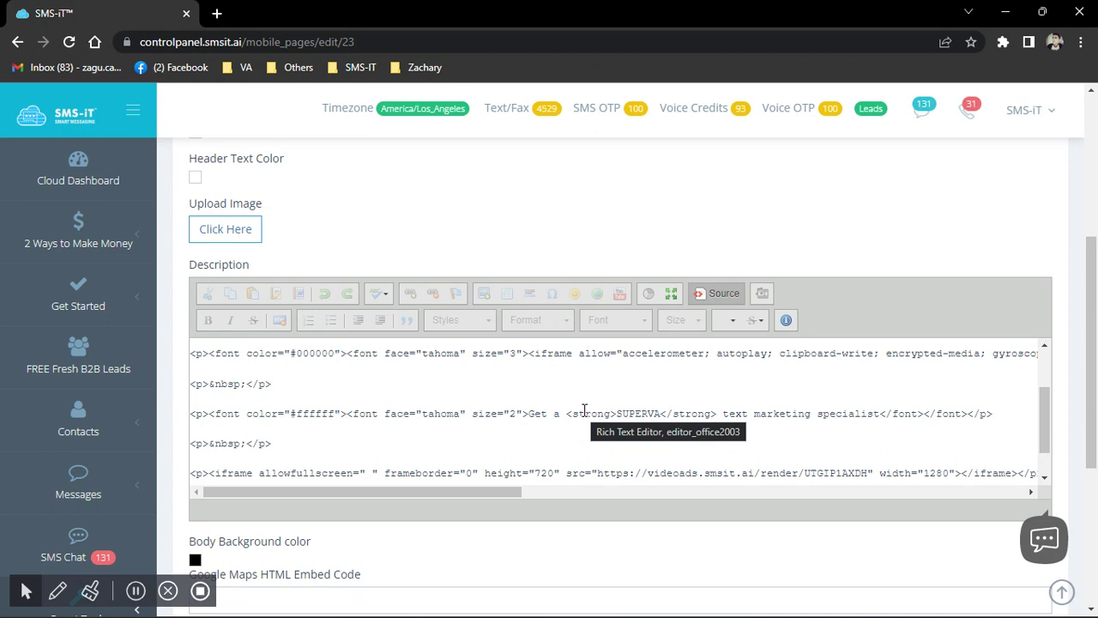
scroll(246, 436, down, 1)
scroll(227, 515, down, 1)
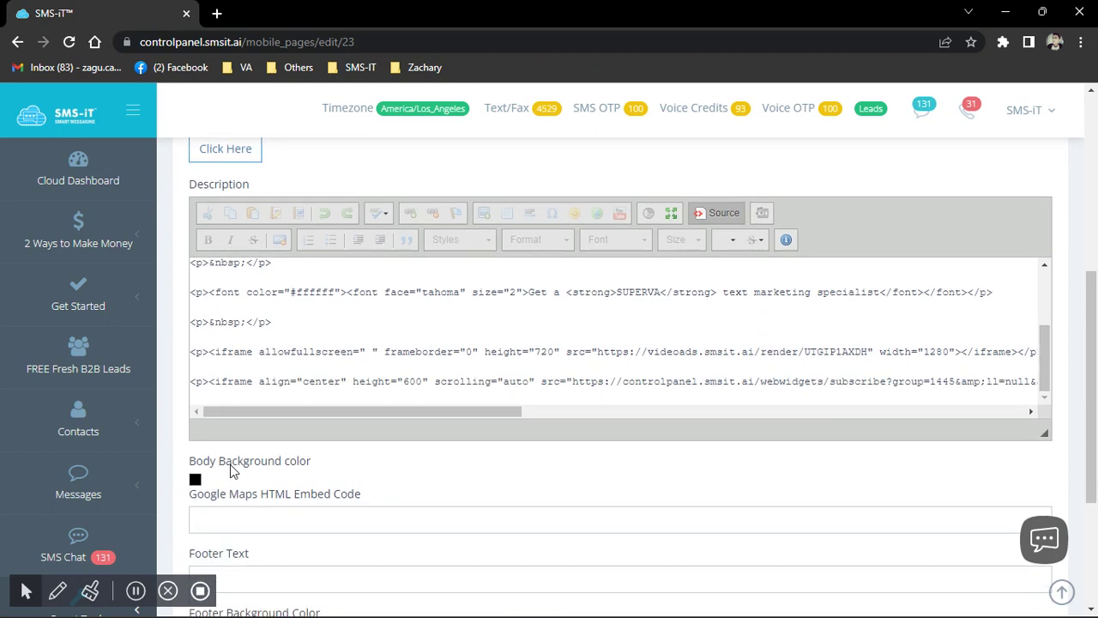
click(195, 479)
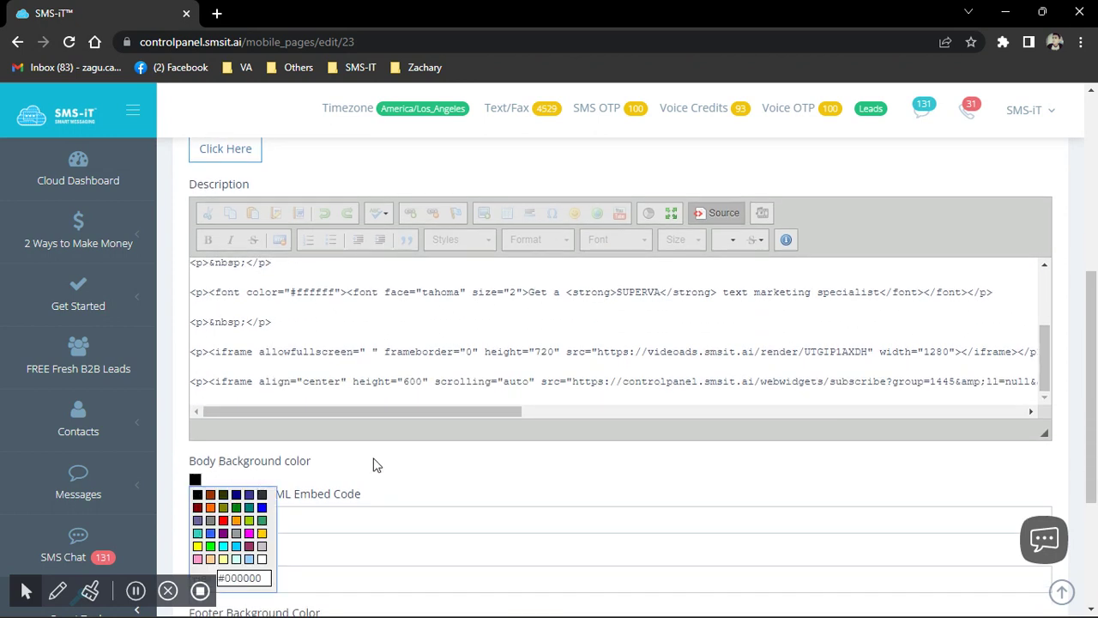
click(375, 463)
- Scroll the source to the top to show the style block and SIGN UP HERE! lines
scroll(472, 324, up, 2)
scroll(425, 322, up, 1)
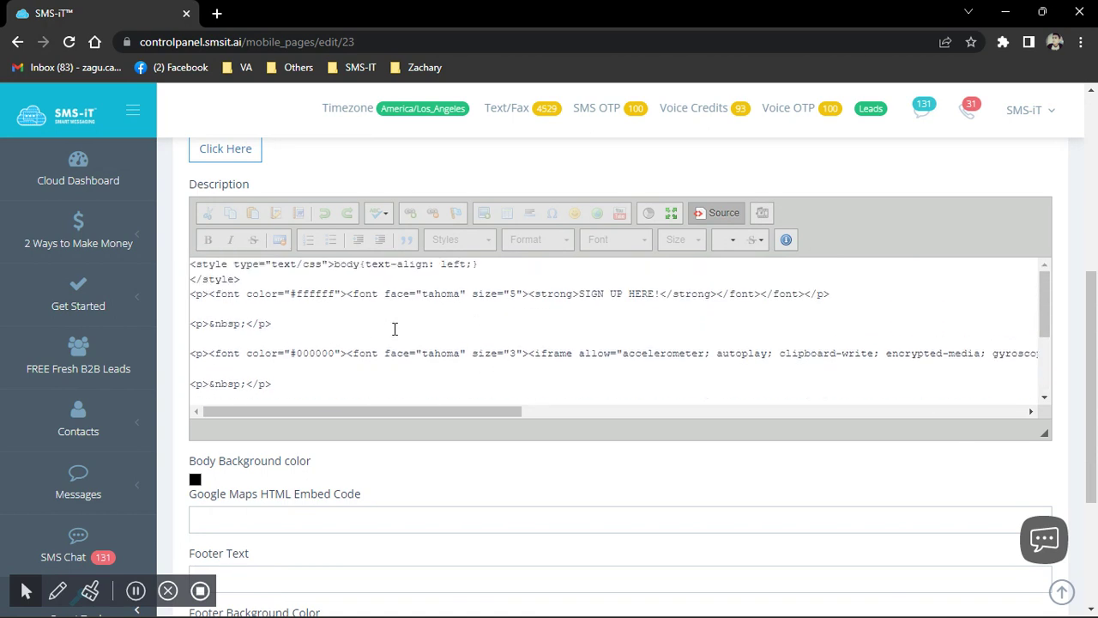
scroll(360, 338, up, 2)
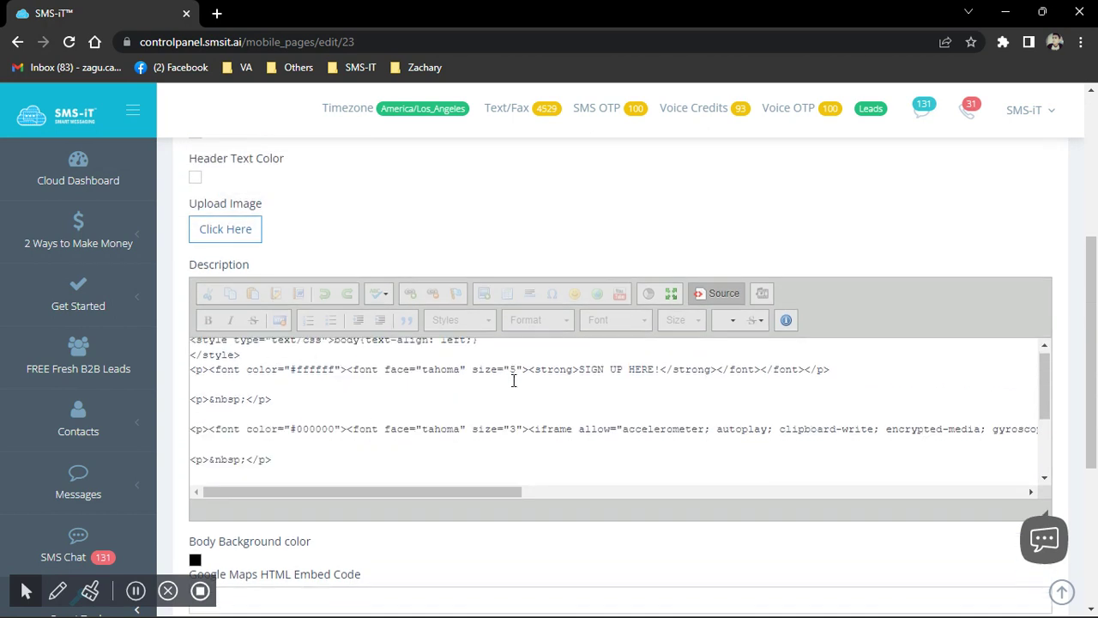
scroll(514, 377, down, 3)
scroll(515, 386, down, 1)
scroll(480, 369, down, 2)
scroll(474, 364, up, 2)
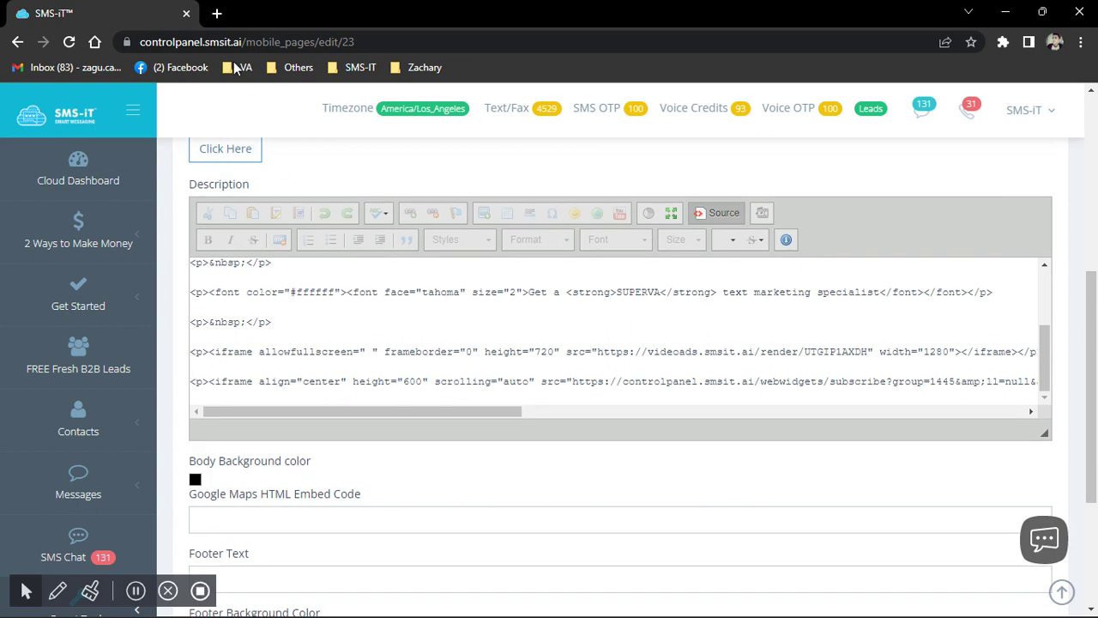
scroll(436, 322, up, 3)
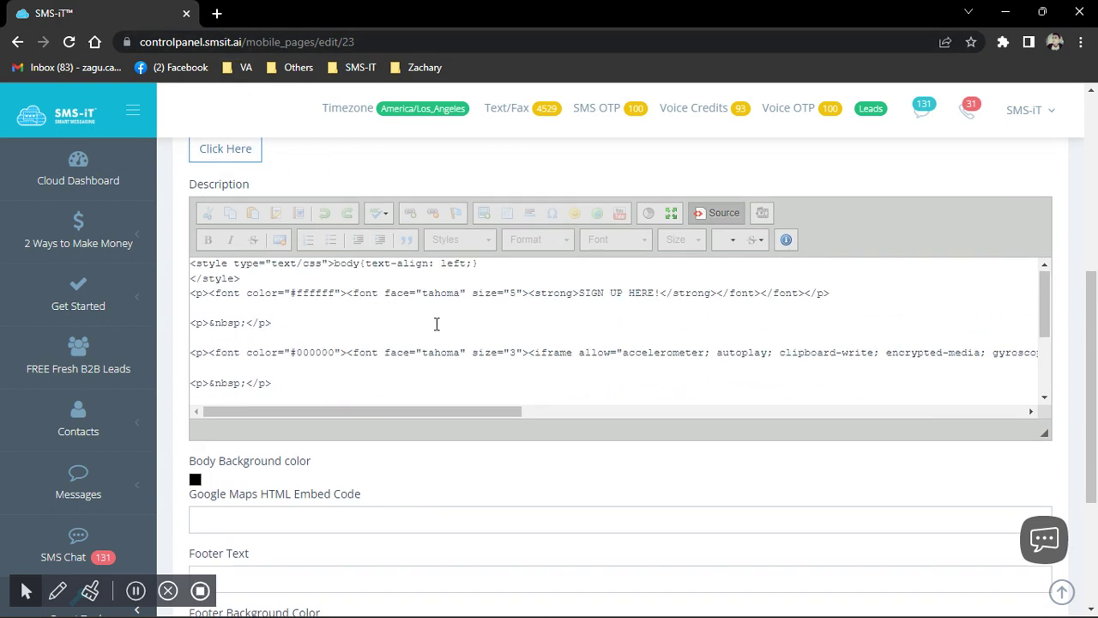
- Load the SMS-iT YouTube page in a new browser tab
click(216, 13)
click(372, 71)
key(Escape)
key(ctrl+v)
key(Return)
key(ctrl+Page_Up)
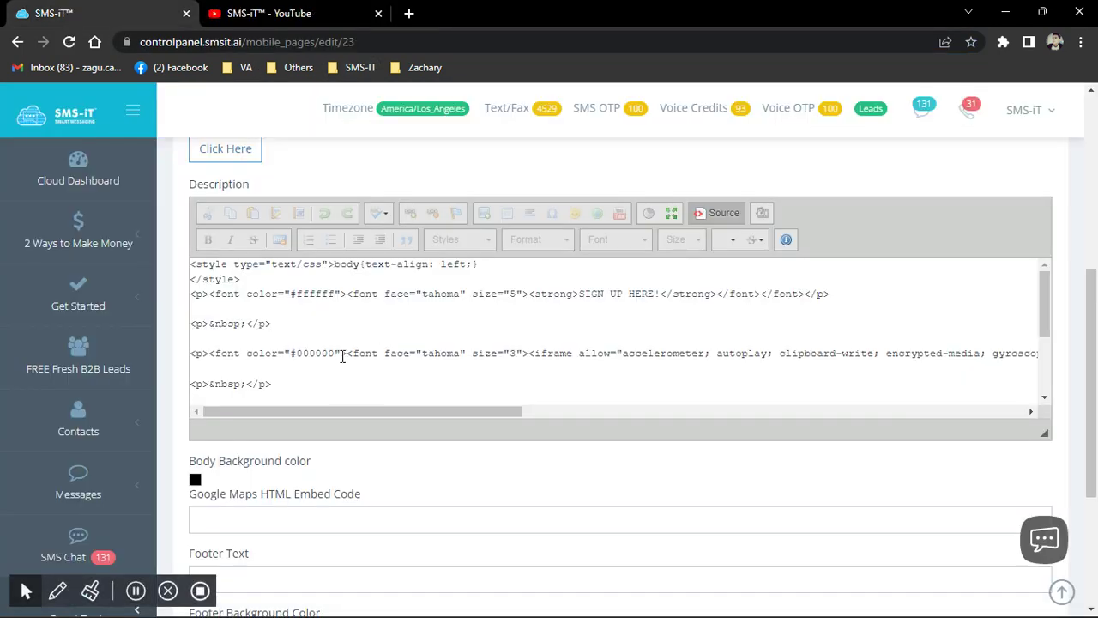
scroll(341, 356, down, 3)
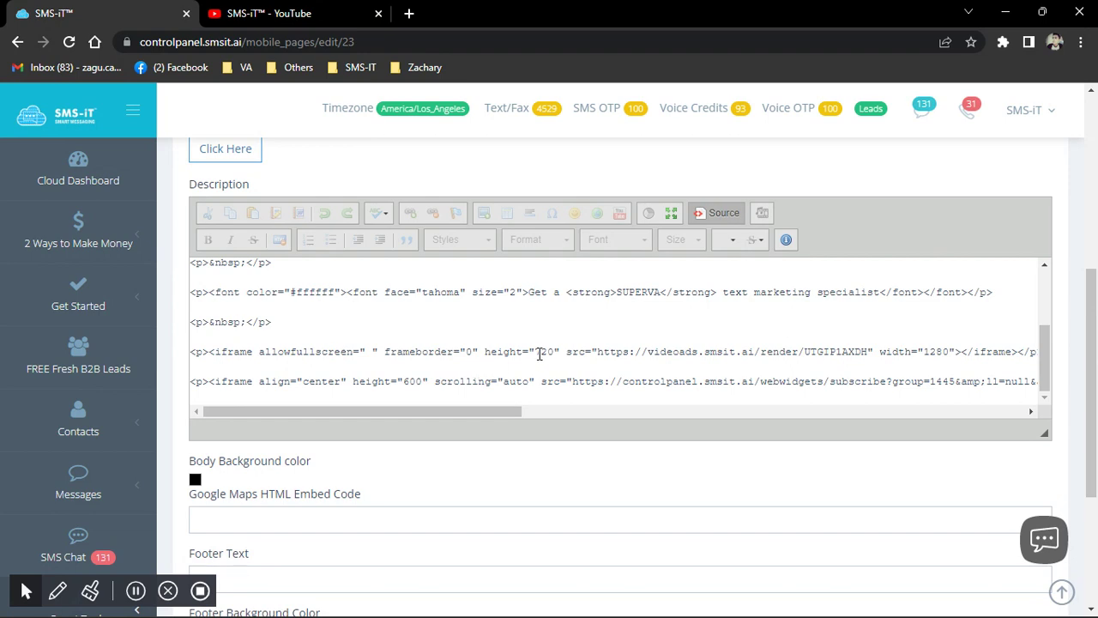
- Bring up the Birthday SMS Wishes video's Share > Embed code and select the whole iframe
click(306, 13)
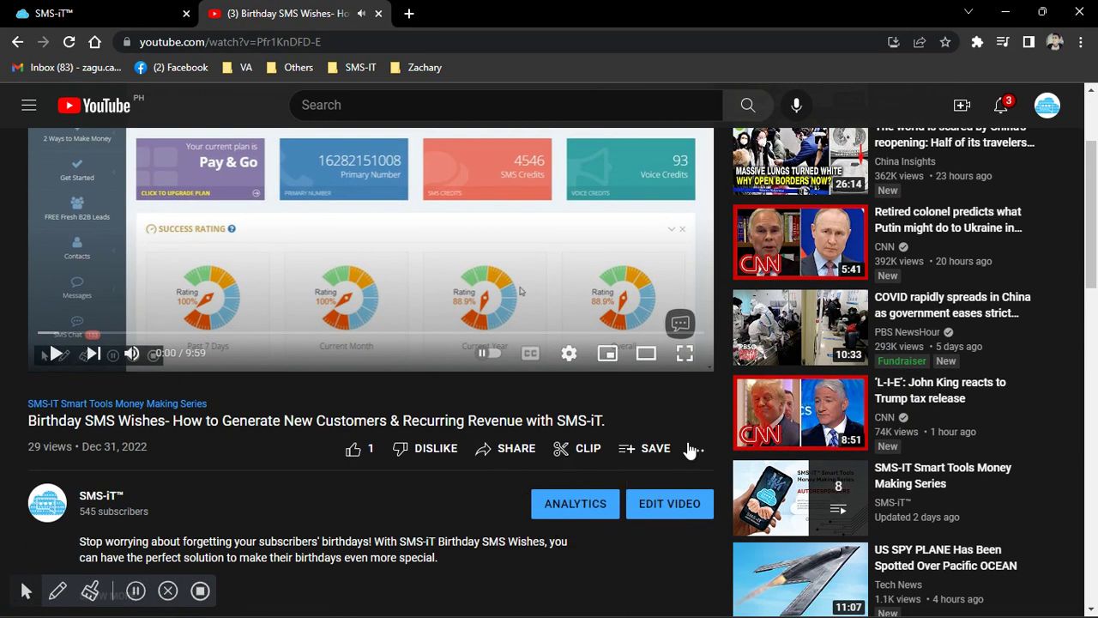
click(506, 448)
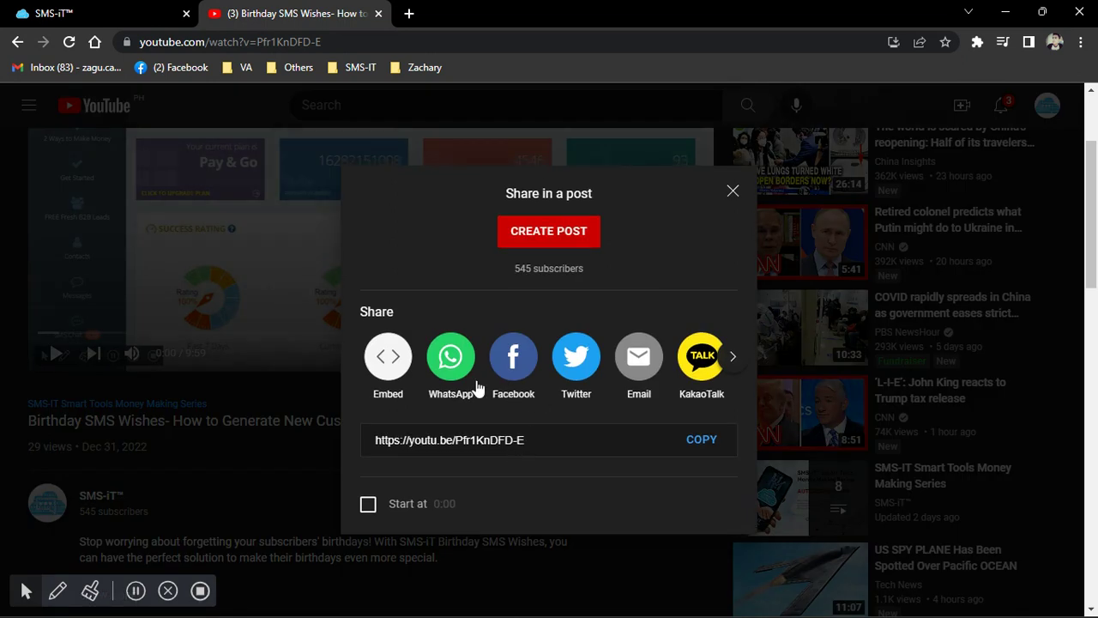
click(388, 355)
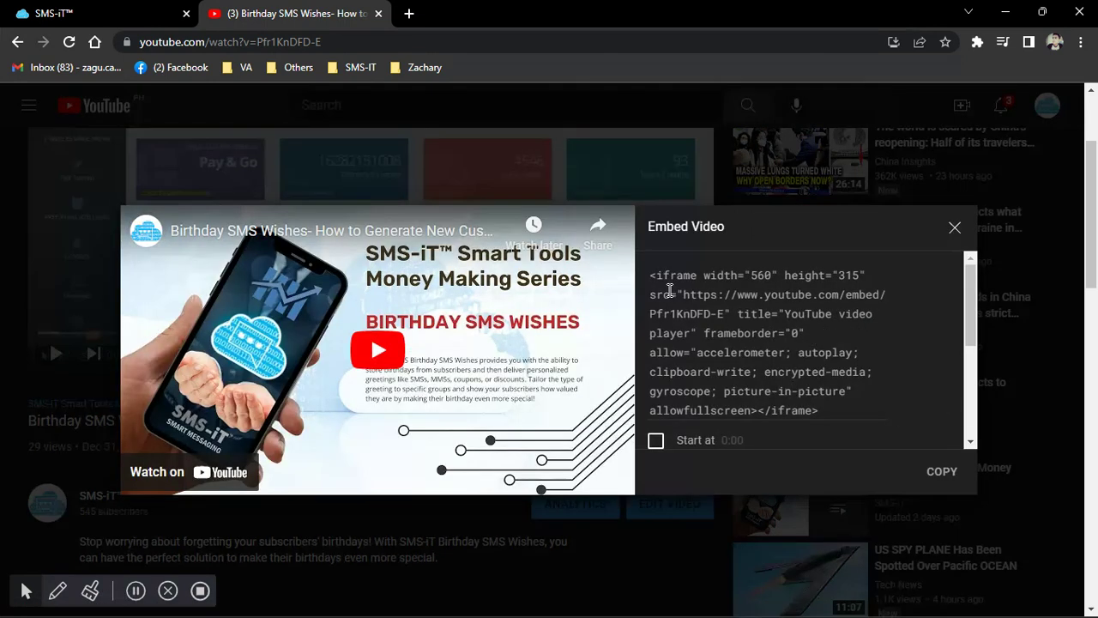
drag(650, 276, 854, 418)
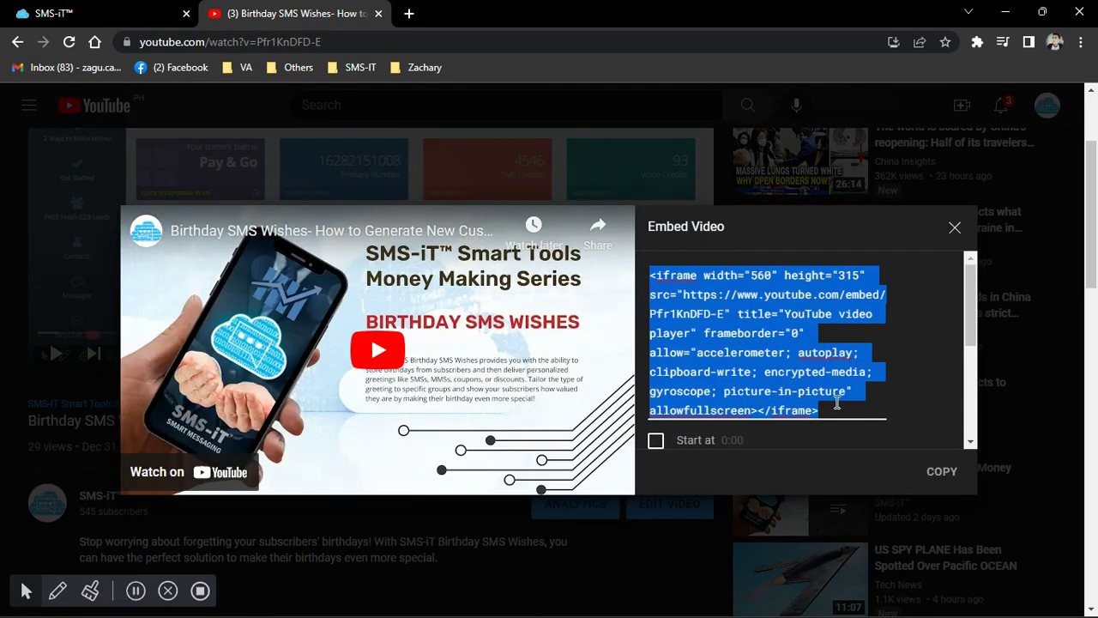
- Close the embed window and return to the end of the SMS-iT Description source
click(955, 227)
click(114, 10)
scroll(877, 368, down, 1)
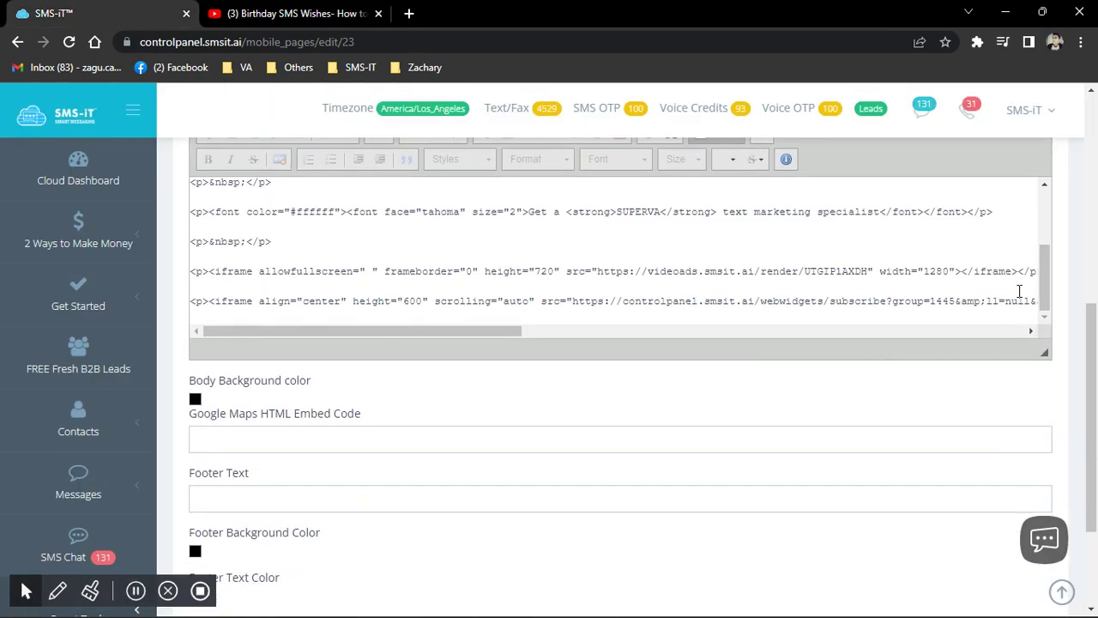
drag(473, 332, 921, 336)
scroll(758, 306, up, 2)
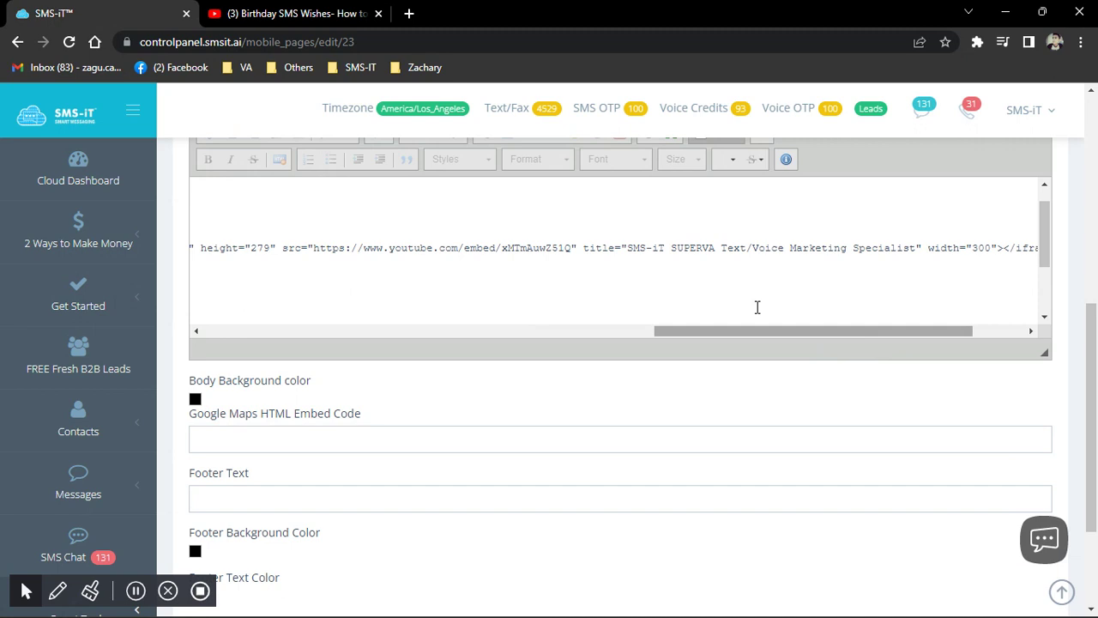
scroll(713, 298, up, 2)
drag(734, 410, 785, 410)
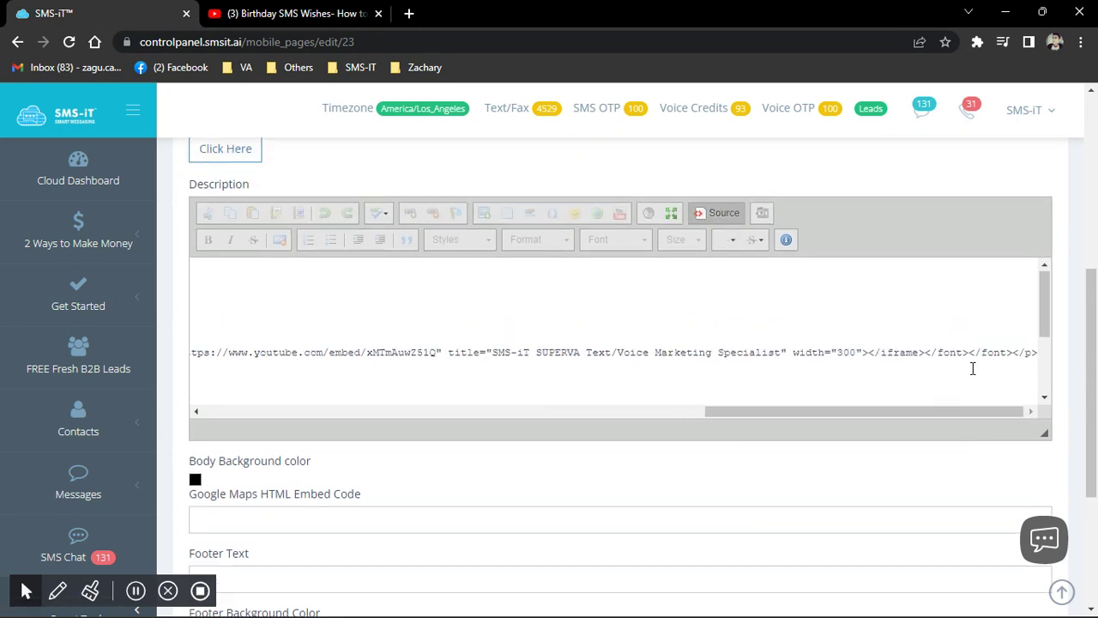
scroll(989, 372, down, 2)
- Paste the Birthday SMS Wishes iframe as a new last line below the subscribe form
key(Down)
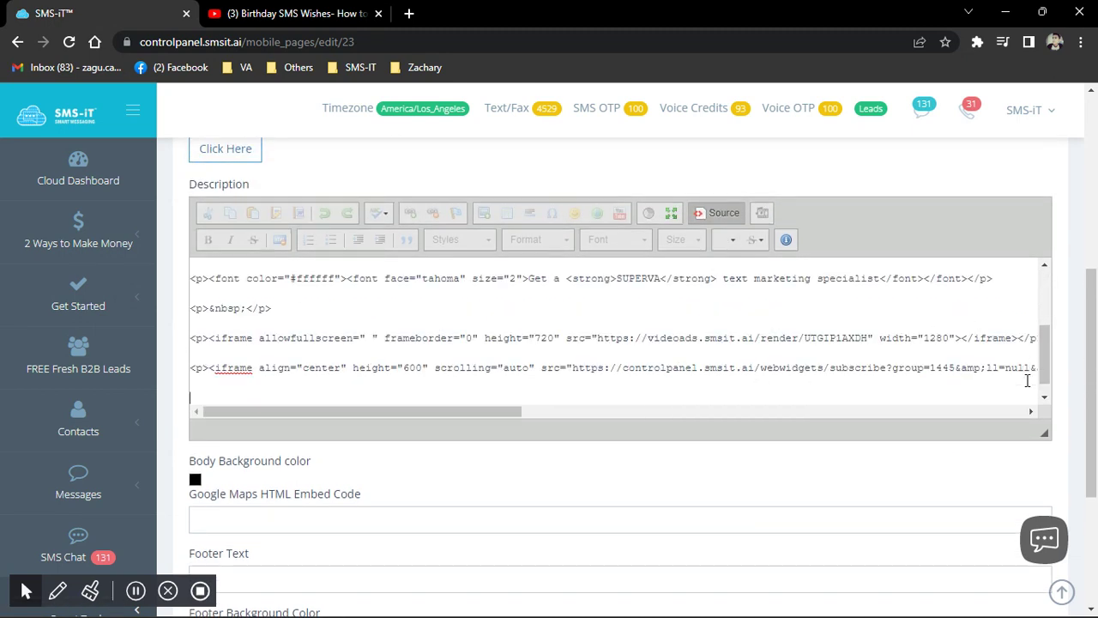
key(Down)
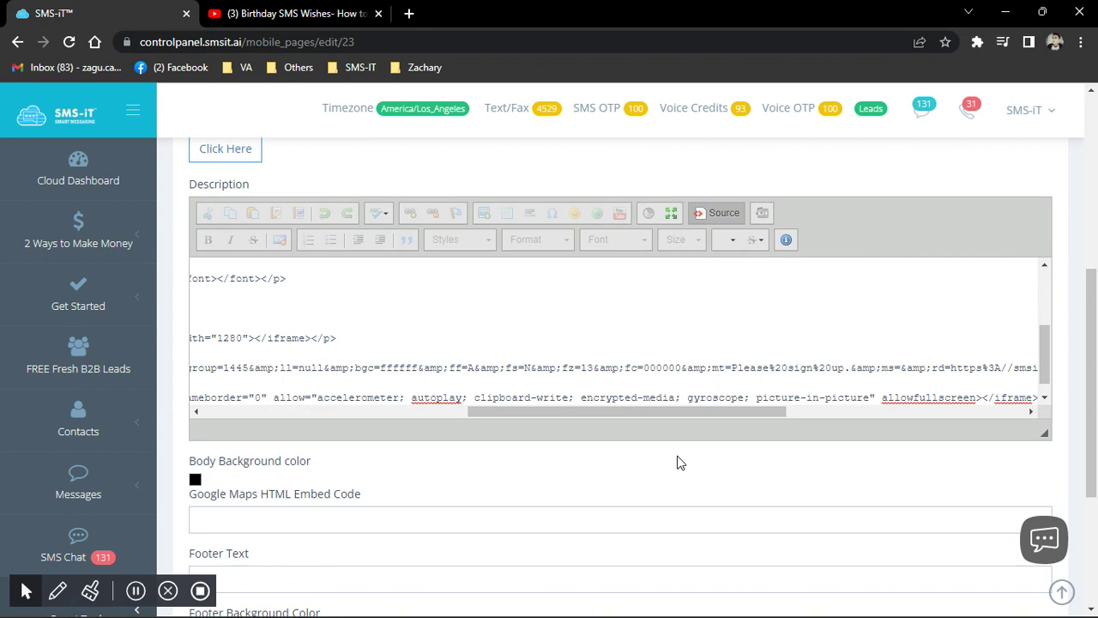
drag(580, 397, 343, 399)
drag(520, 411, 227, 400)
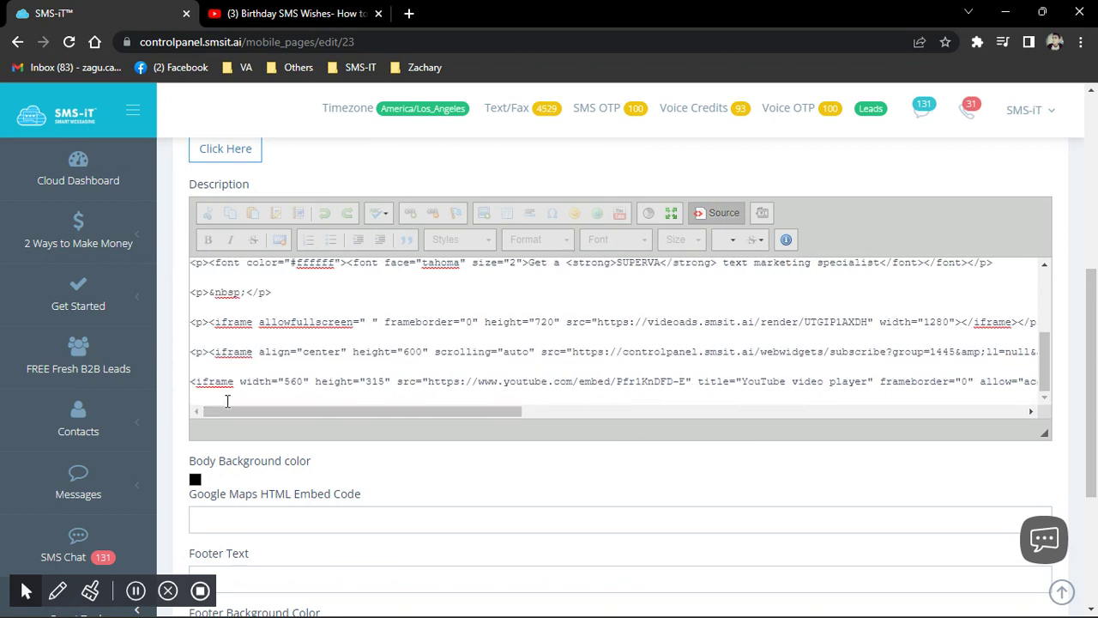
scroll(357, 428, down, 1)
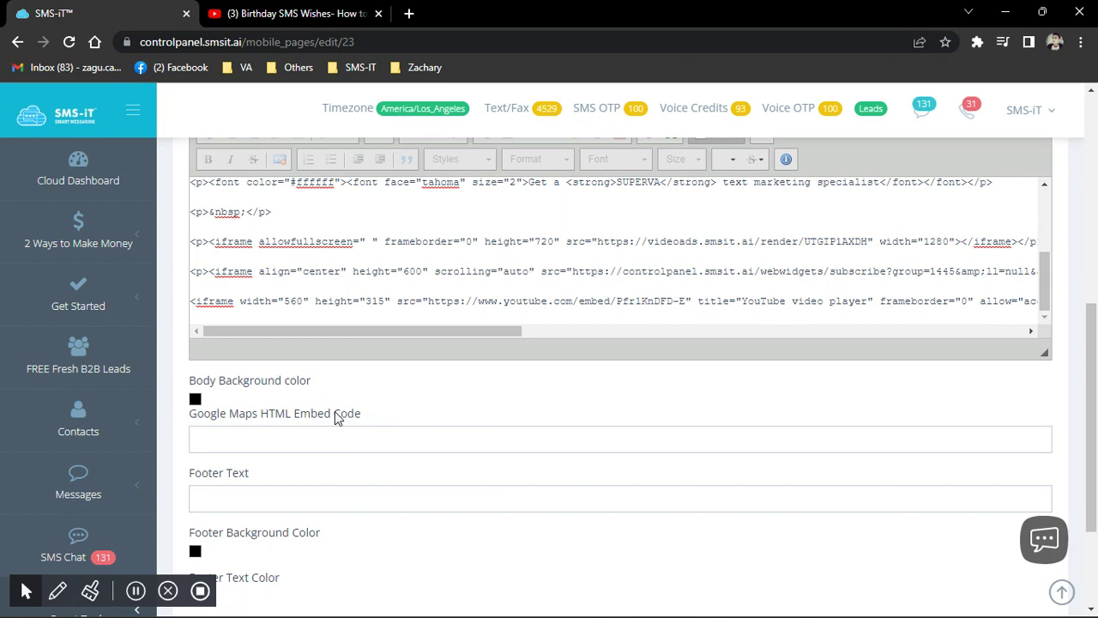
scroll(305, 419, down, 1)
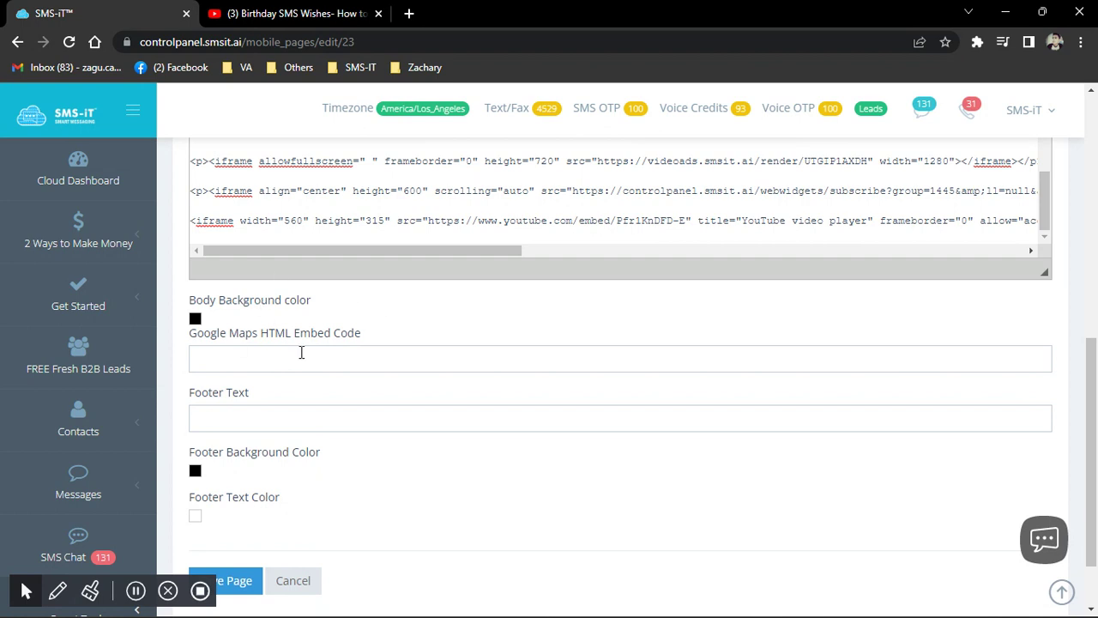
- Search Google for 'google maps' in a new browser tab
click(410, 14)
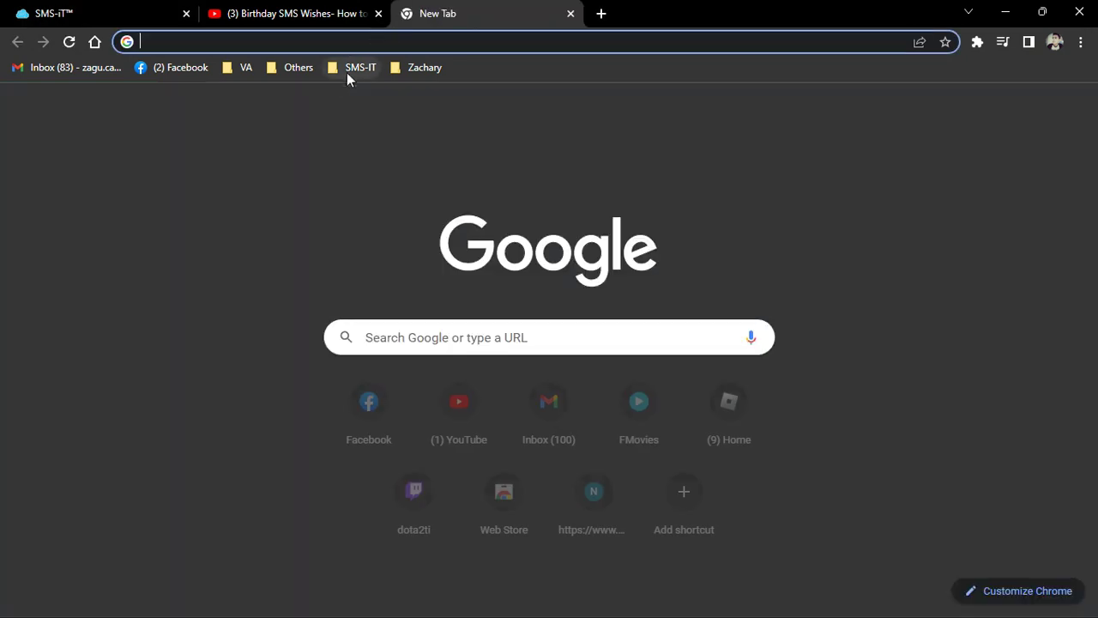
click(358, 43)
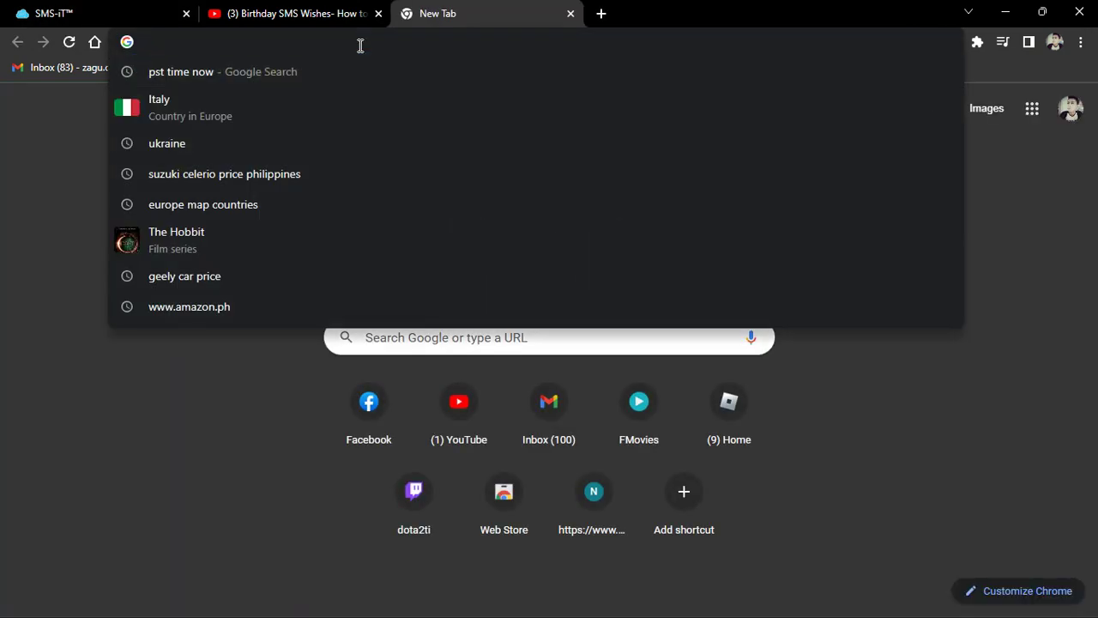
text(ma)
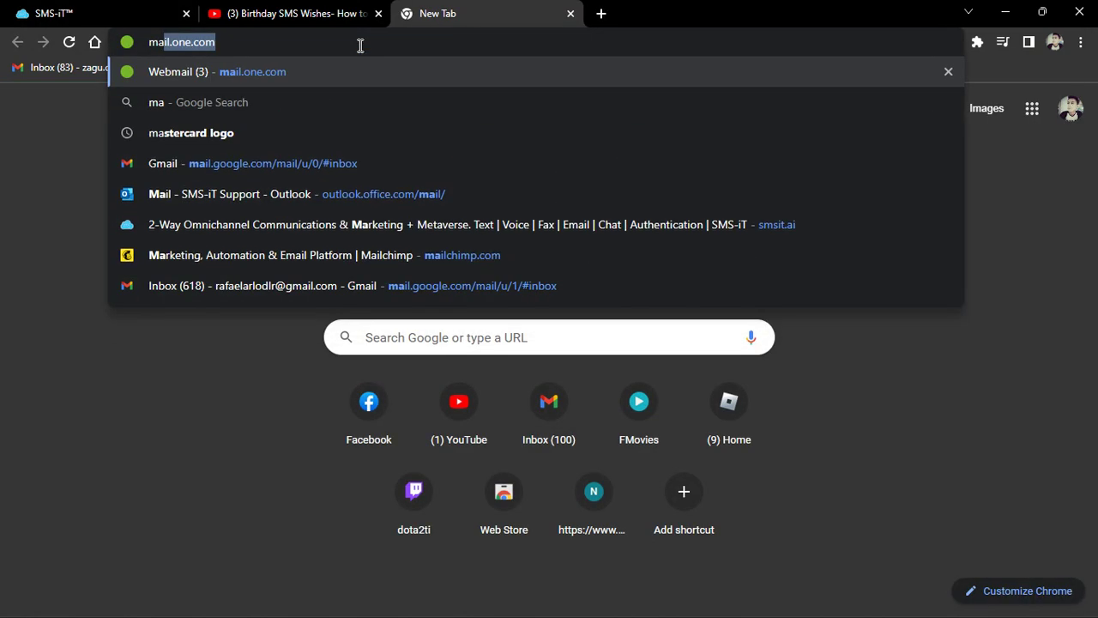
key(BackSpace)
key(BackSpace)
key(BackSpace)
text(goog)
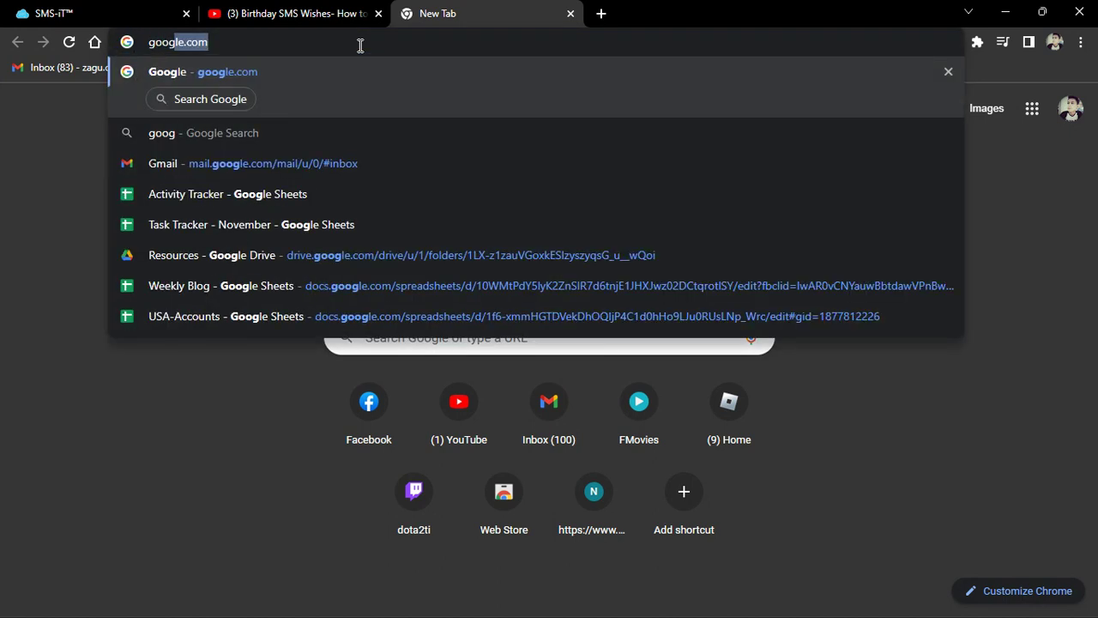
text(le maps)
key(Return)
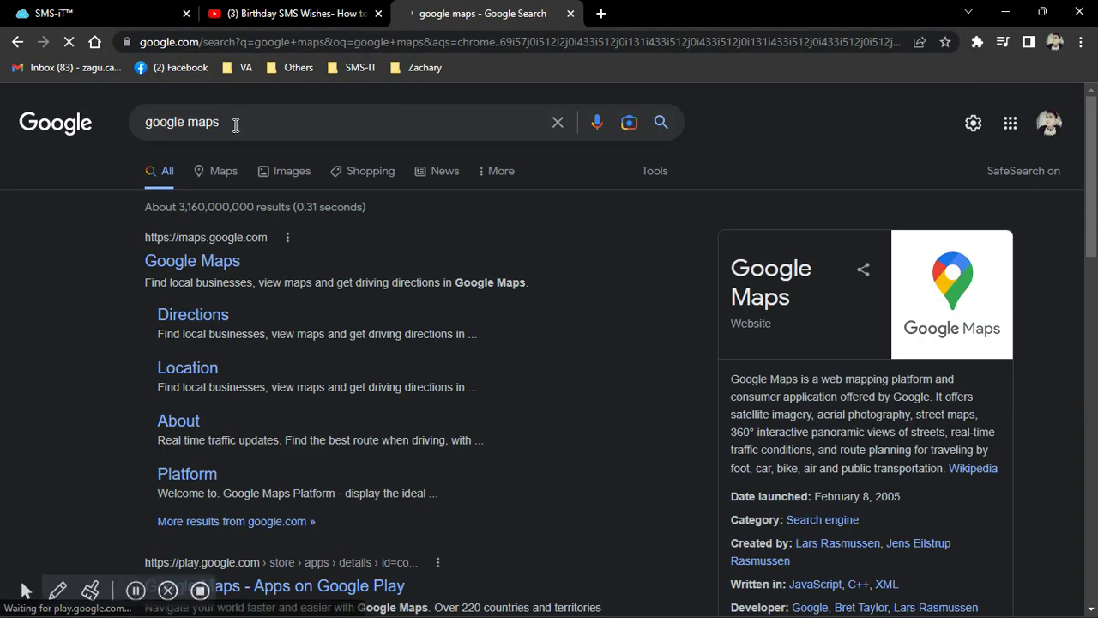
- Replace the query with 'google headquarters' and run the search
triple_click(235, 124)
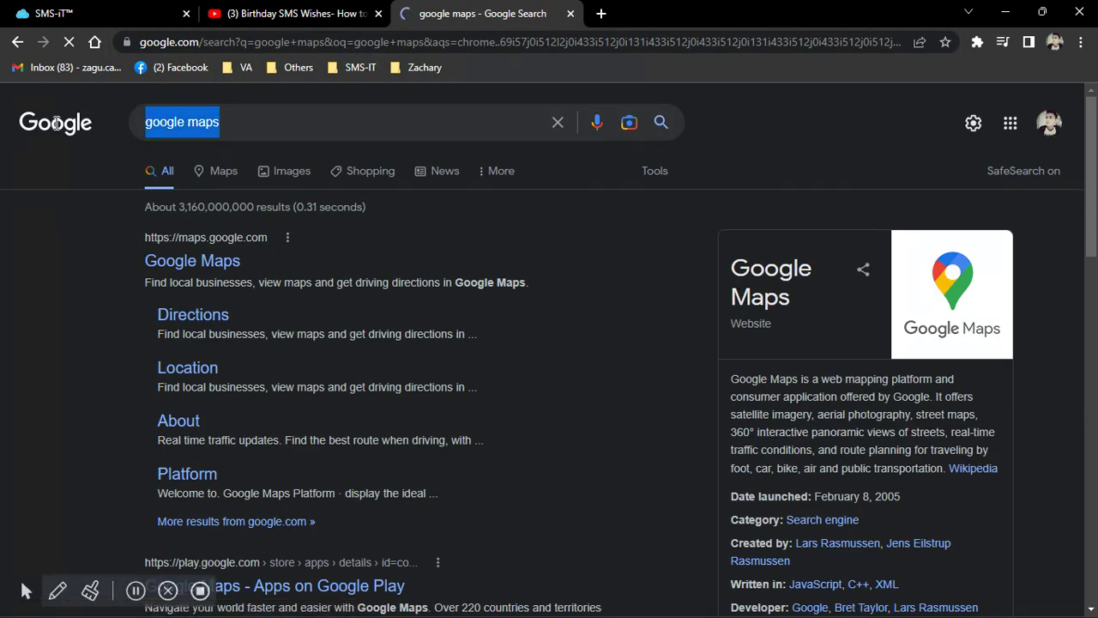
click(352, 171)
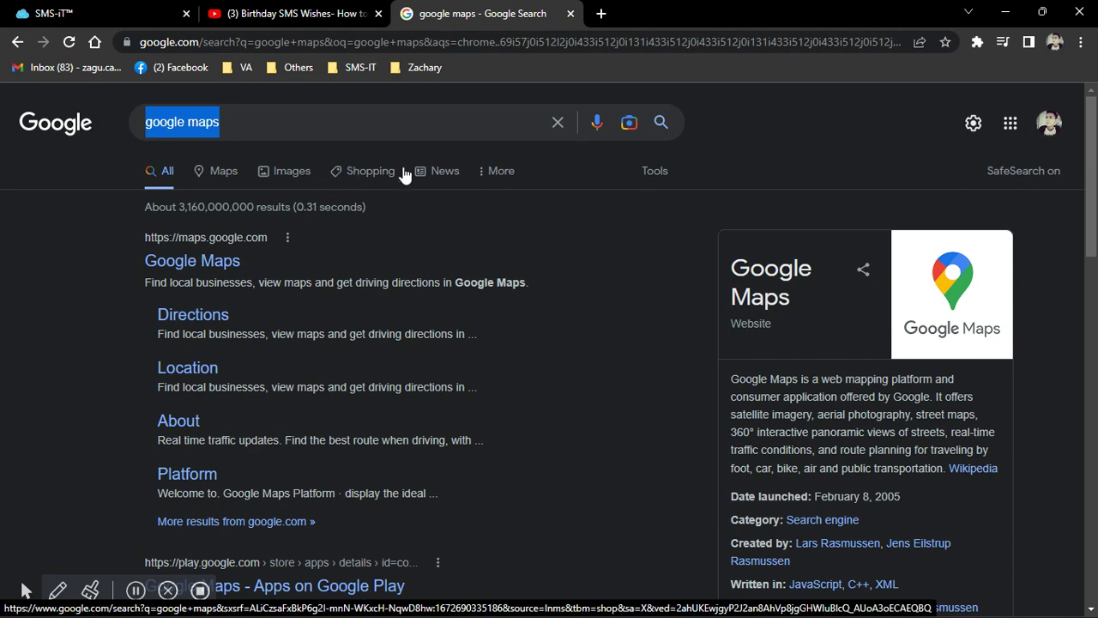
text(si)
key(BackSpace)
key(BackSpace)
text(goog)
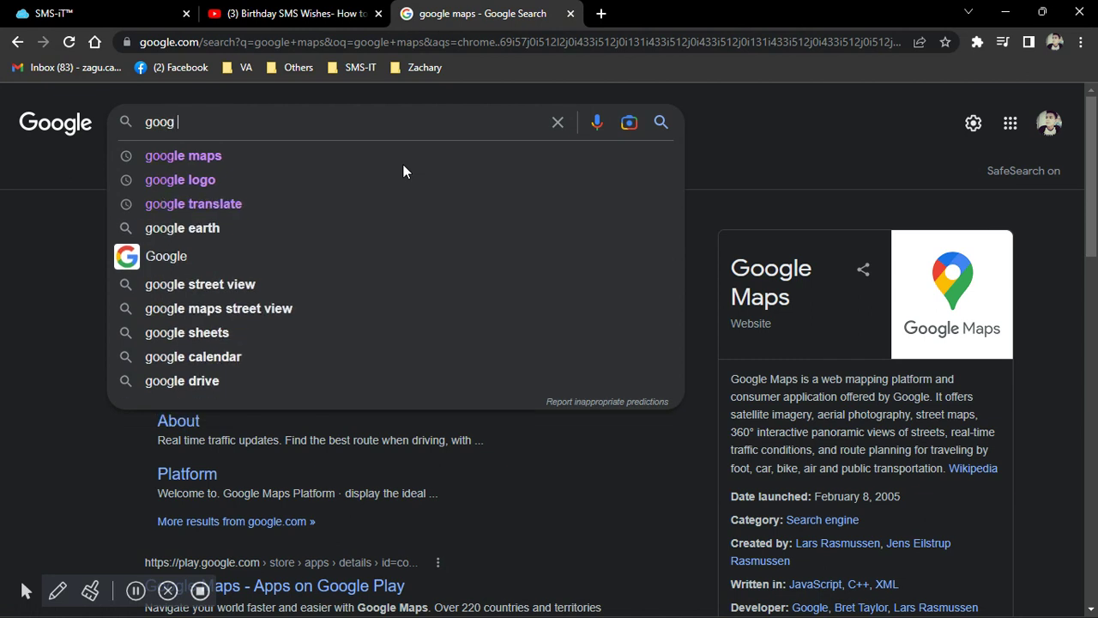
text(le headquarters p)
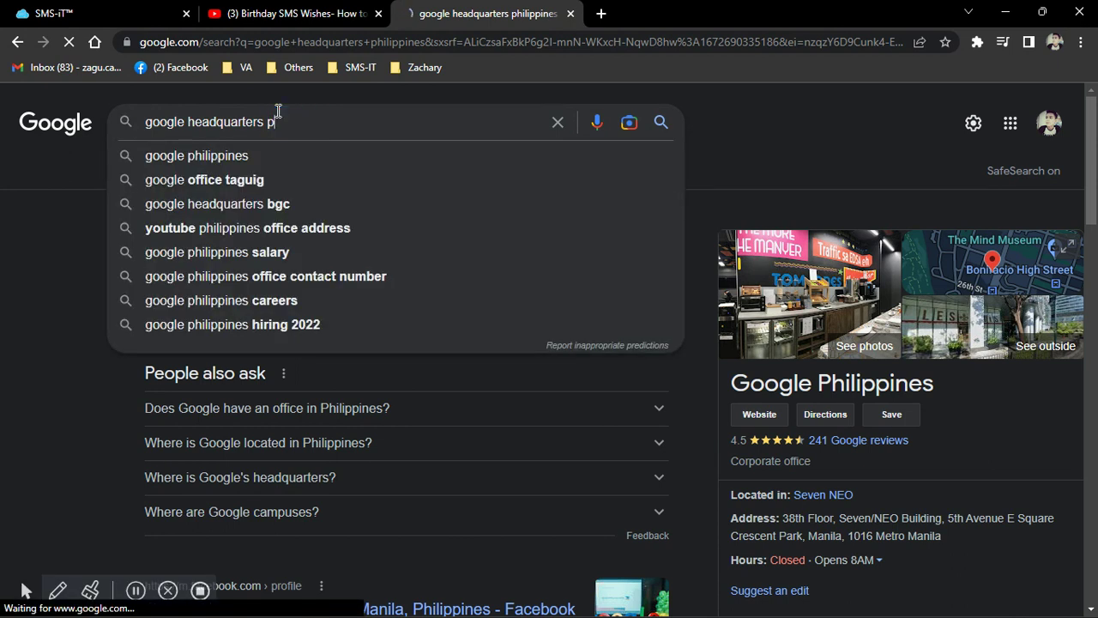
key(BackSpace)
key(Return)
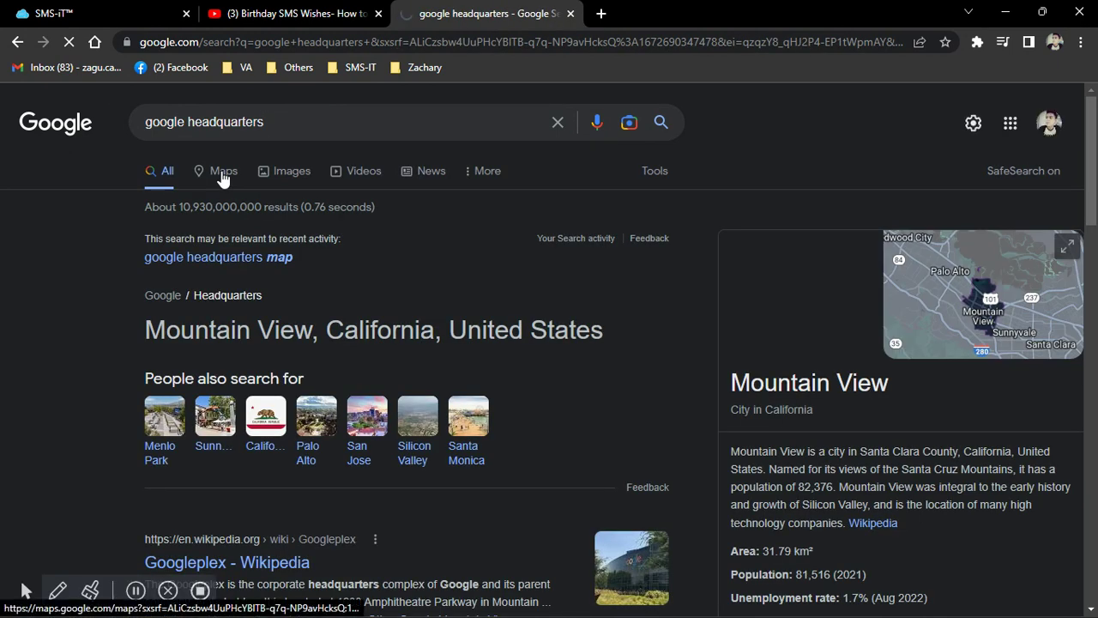
- Show Google Philippines on Google Maps and bring up its Share > Embed a map HTML
click(222, 174)
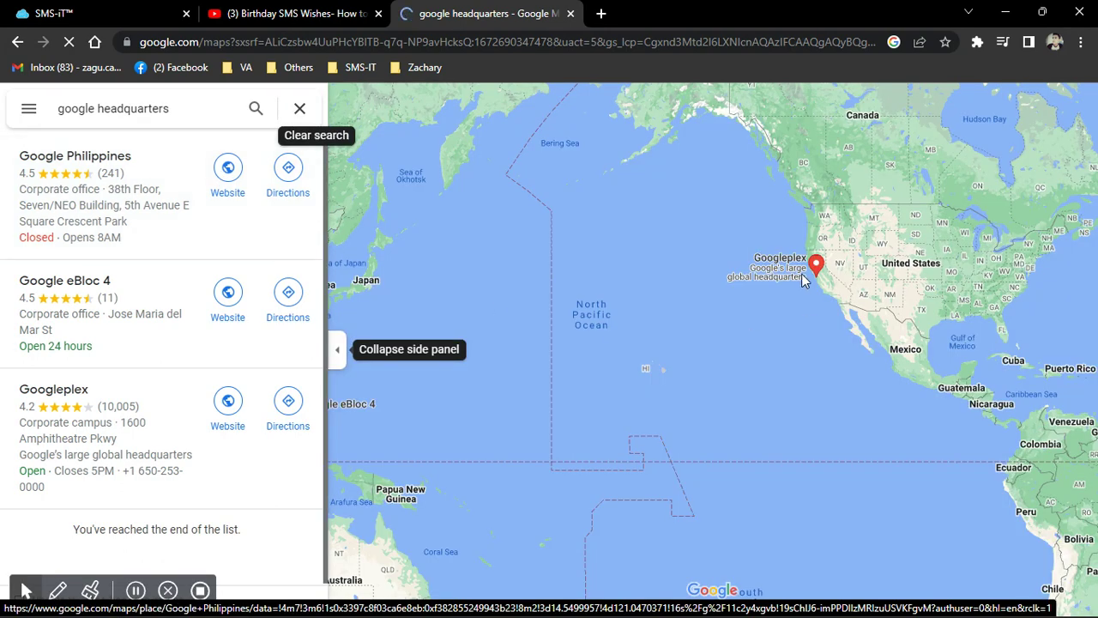
click(803, 279)
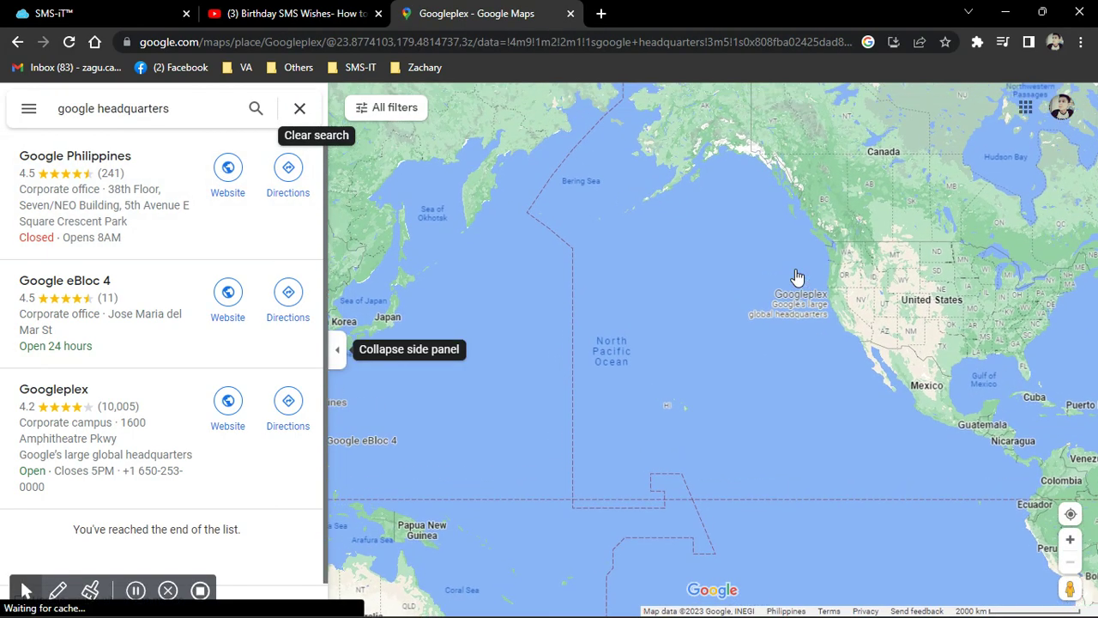
click(155, 184)
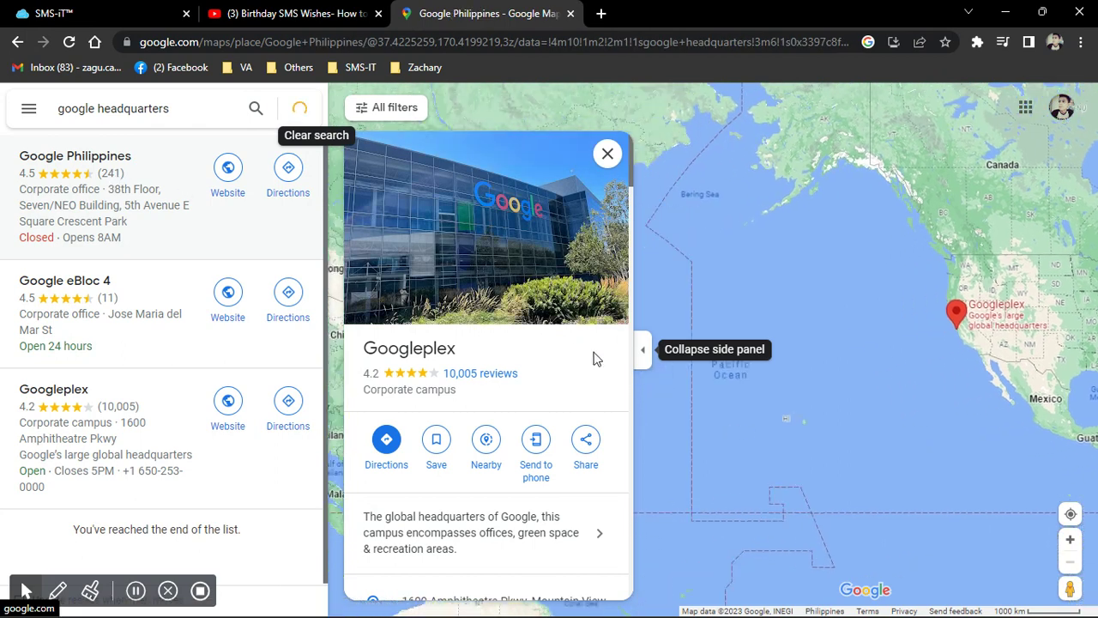
click(586, 442)
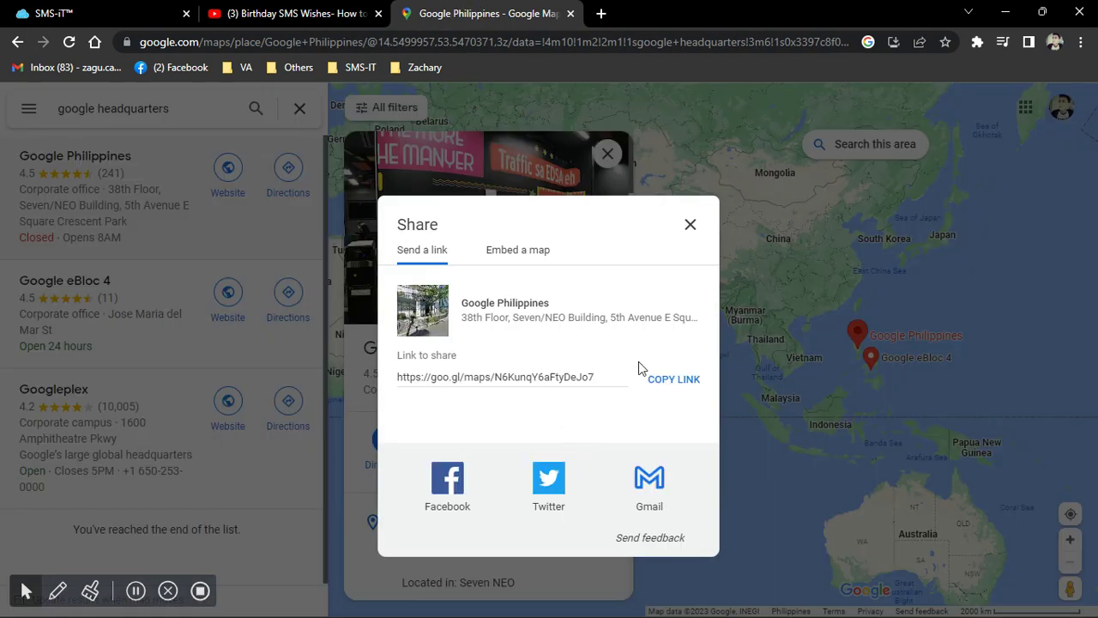
click(525, 258)
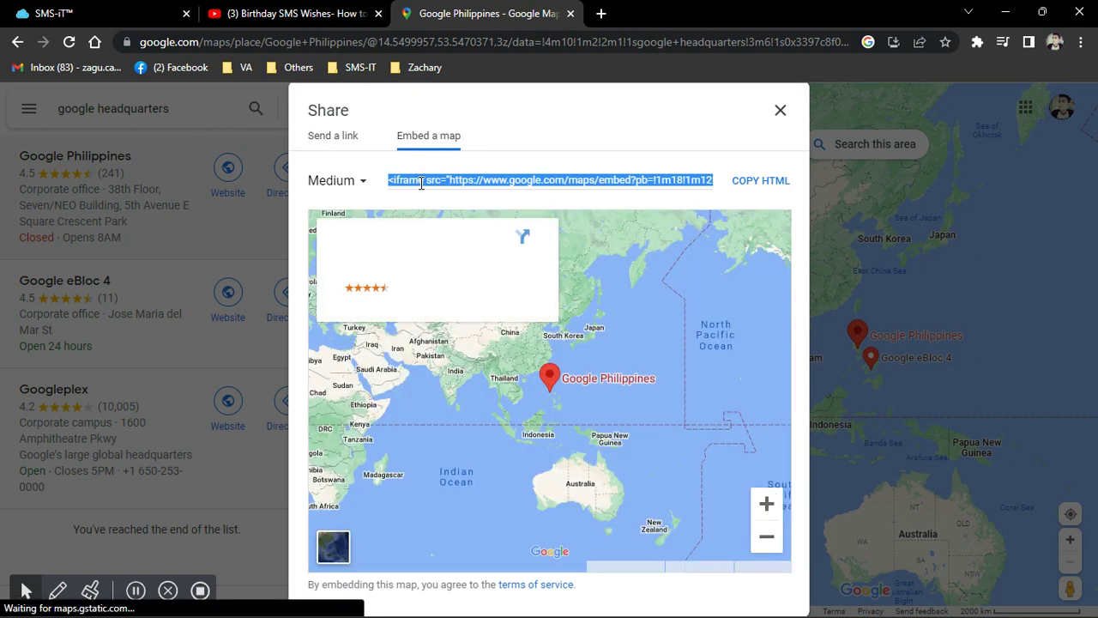
- Take the Google Maps iframe back out of the splash page's Description source
key(ctrl+1)
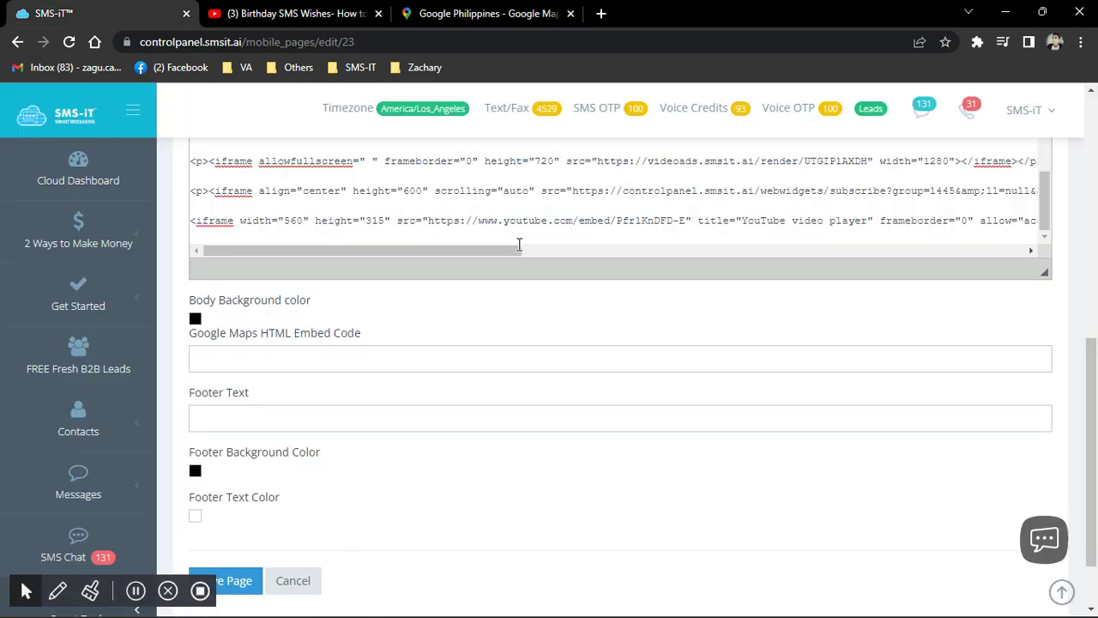
drag(446, 254, 921, 264)
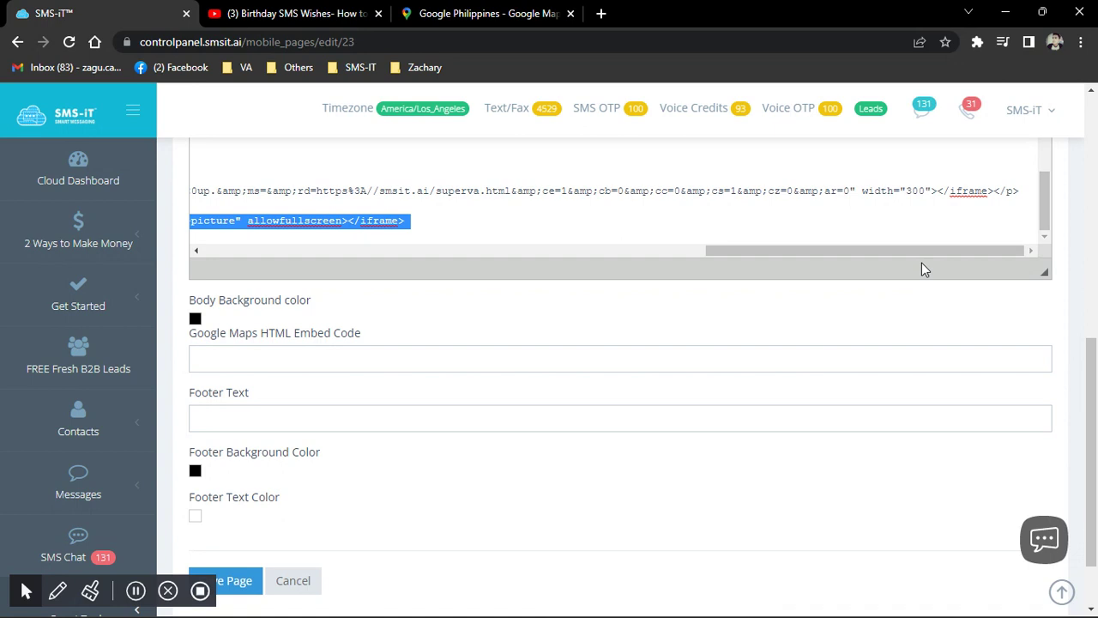
click(483, 219)
key(Return)
key(ctrl+v)
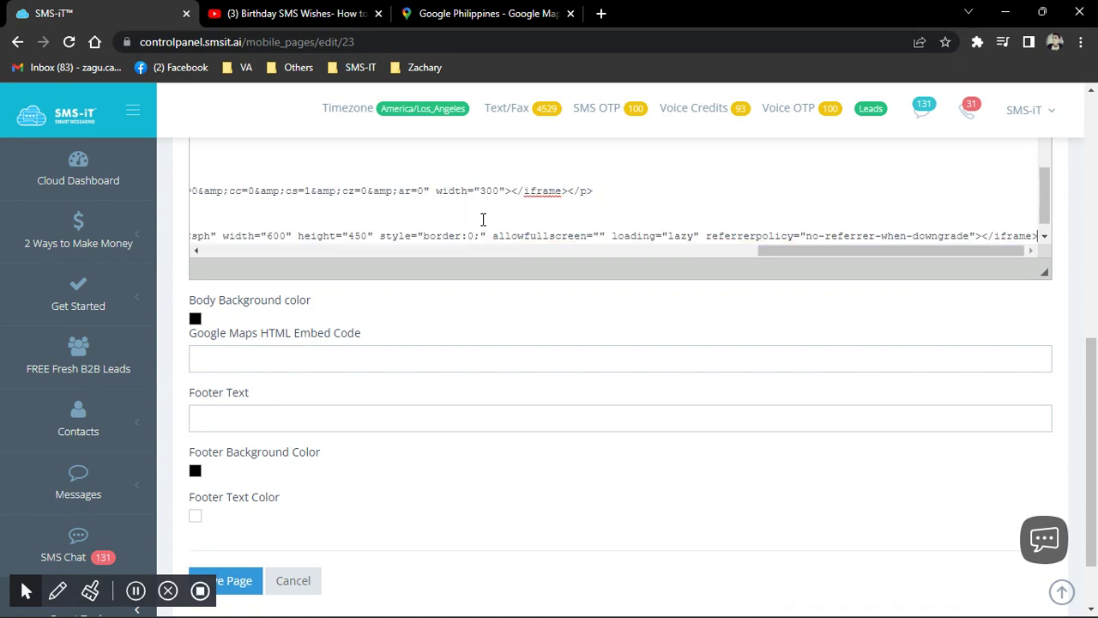
key(ctrl+z)
- Paste the map iframe into Google Maps HTML Embed Code and save the page
click(367, 367)
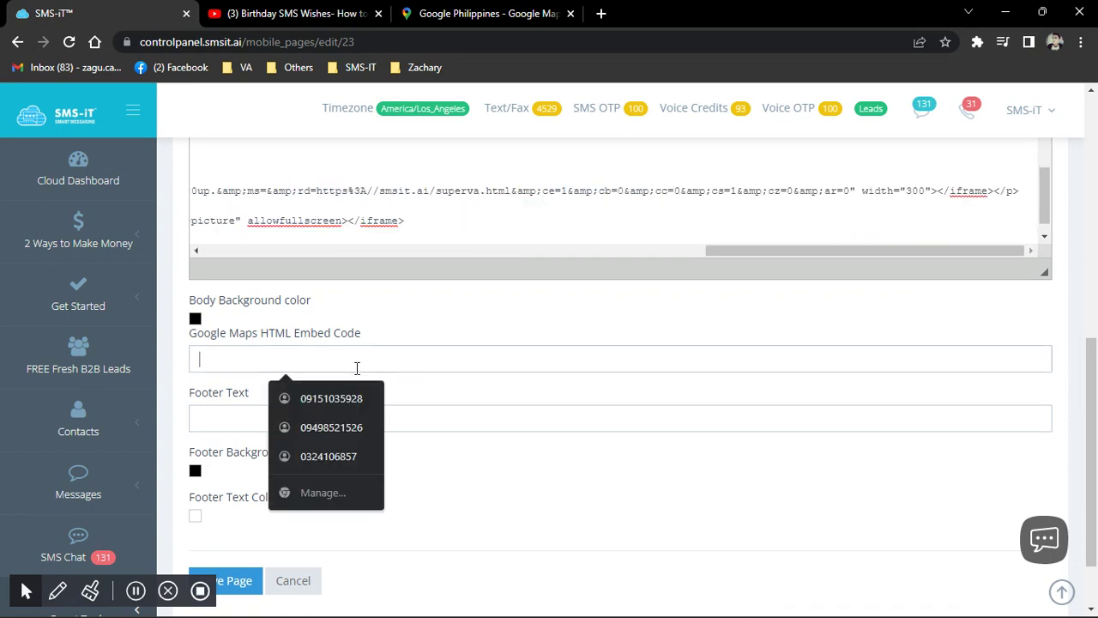
key(ctrl+v)
click(469, 320)
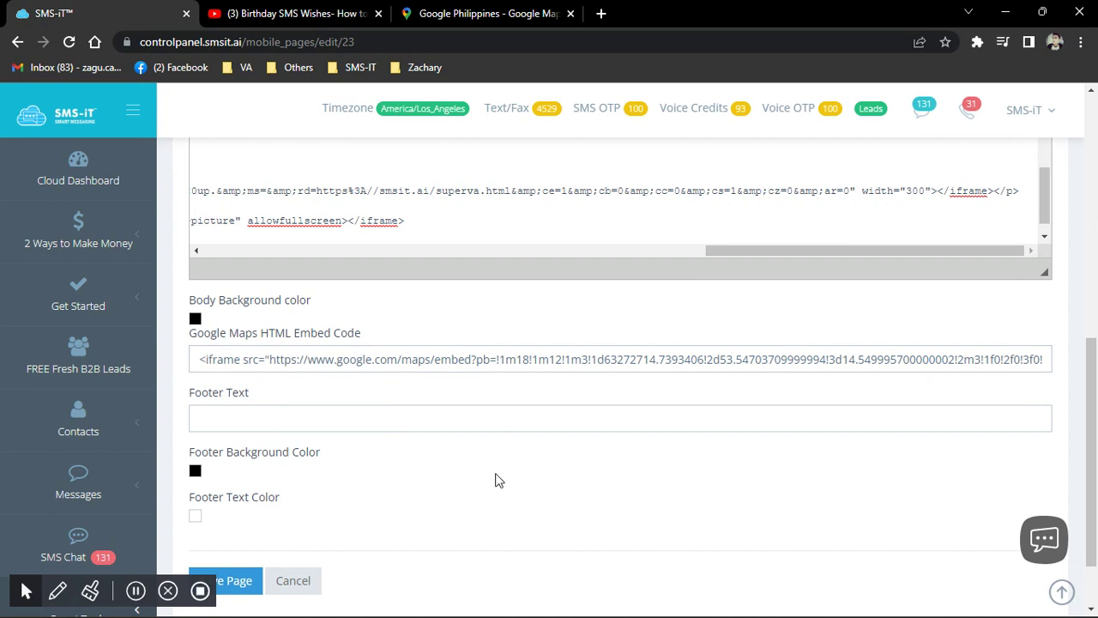
scroll(485, 218, up, 1)
scroll(486, 218, down, 1)
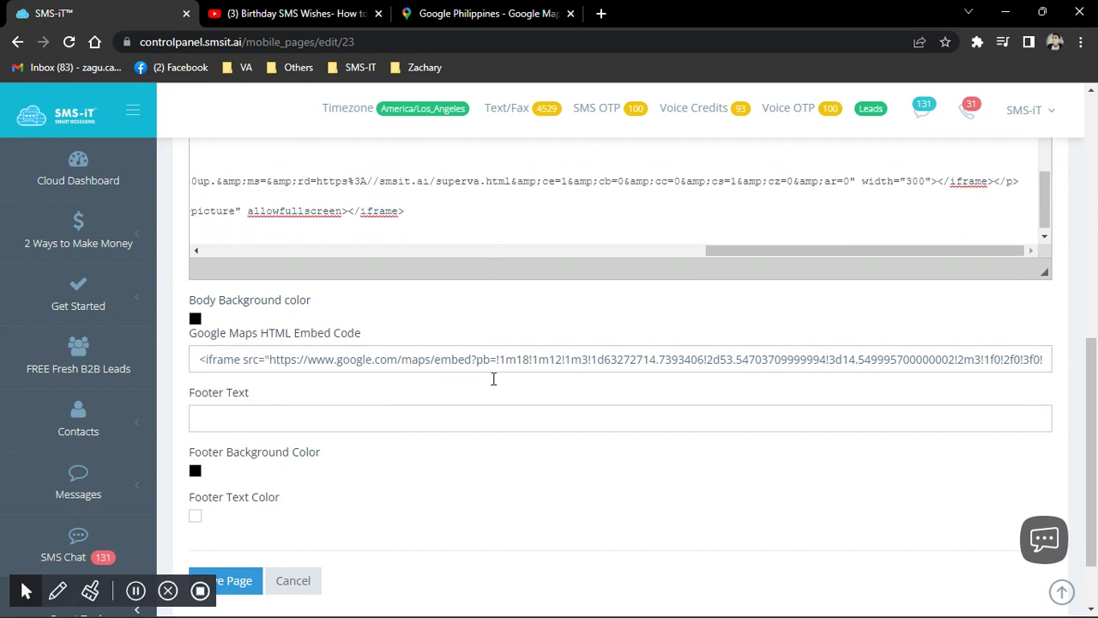
scroll(490, 375, down, 1)
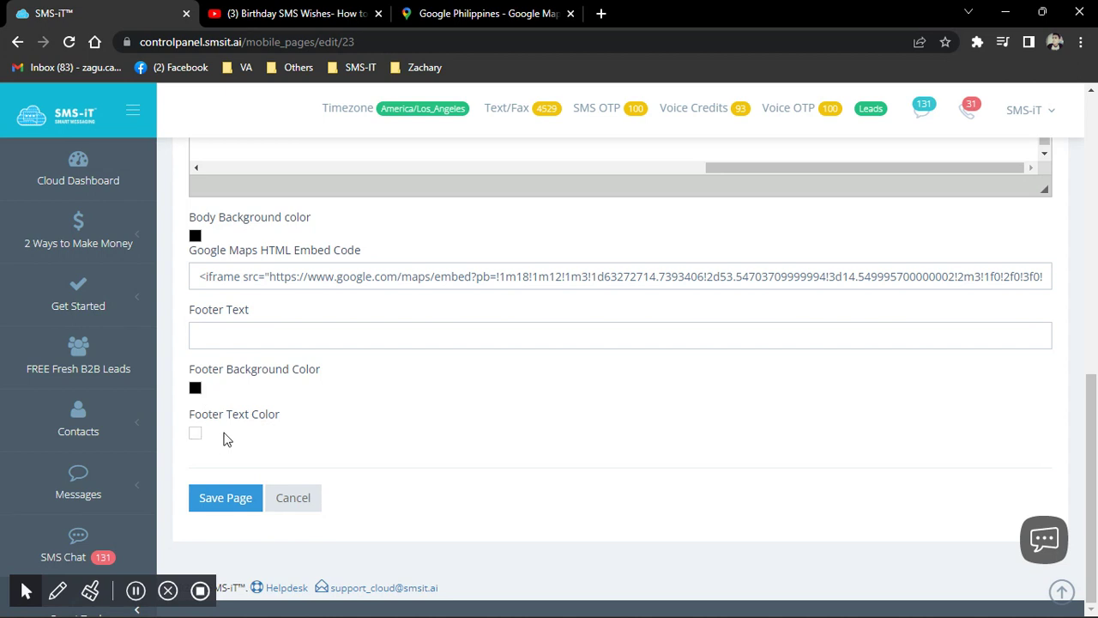
scroll(225, 439, up, 3)
scroll(331, 387, up, 1)
scroll(397, 218, down, 1)
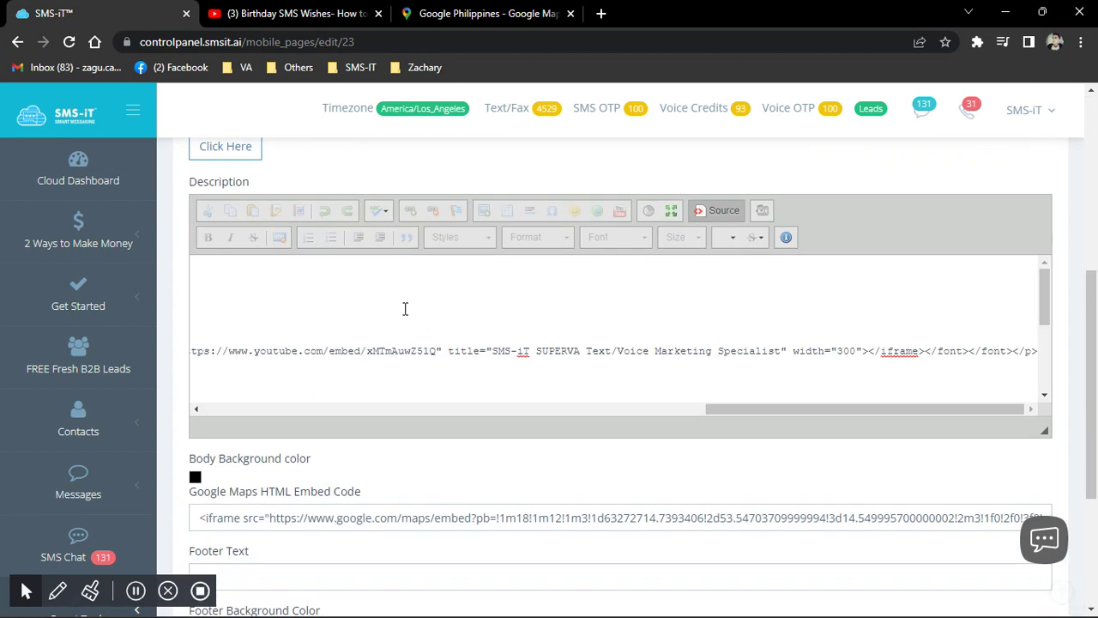
scroll(360, 481, down, 3)
click(225, 498)
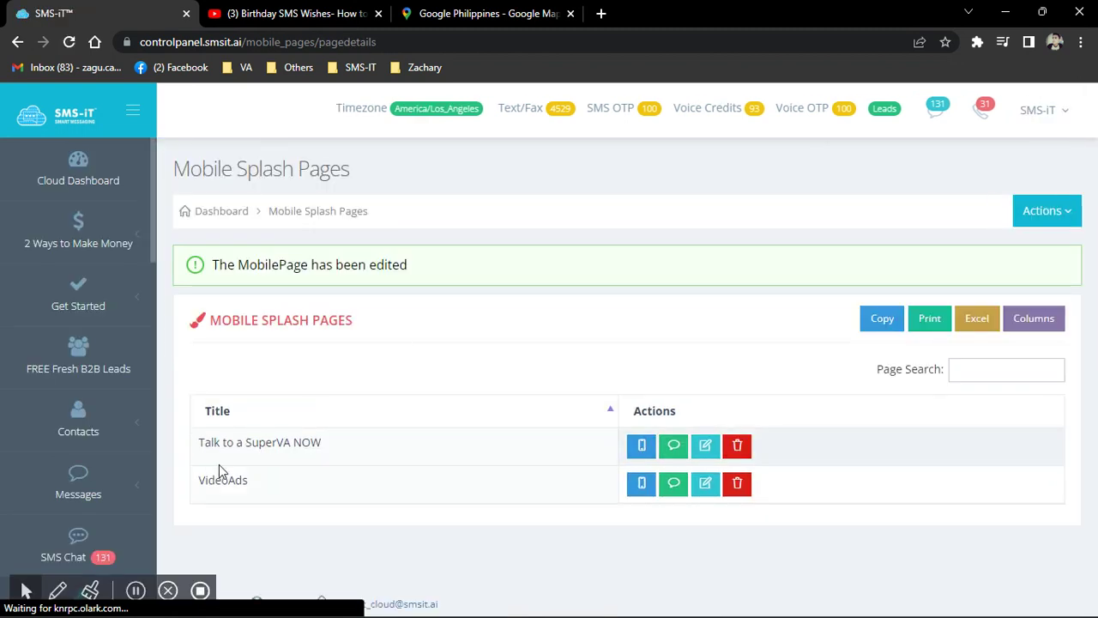
drag(206, 442, 345, 451)
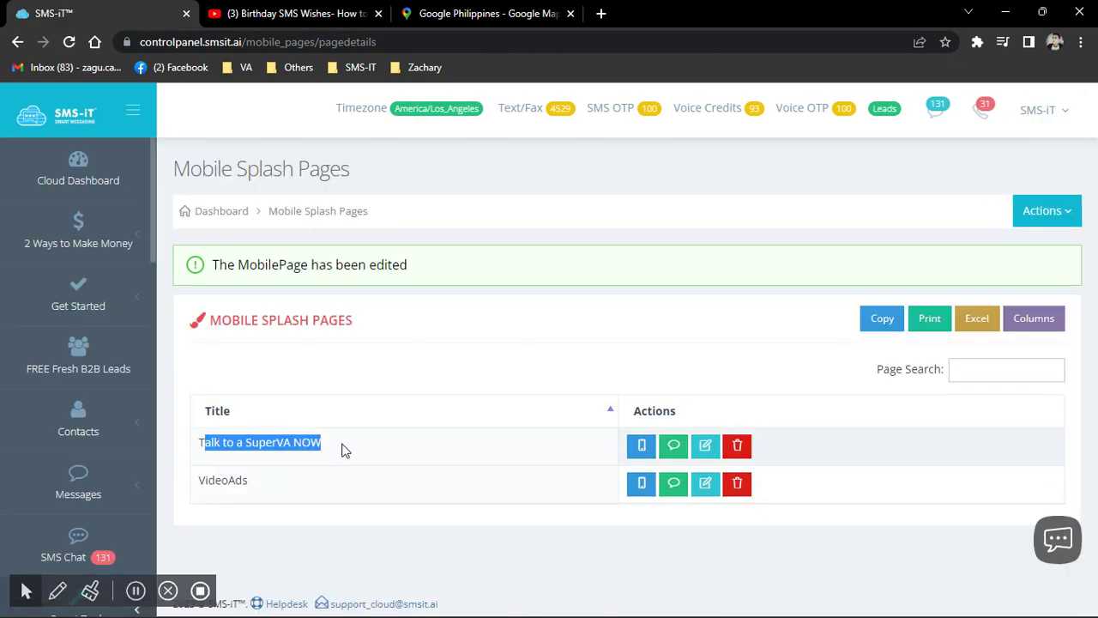
click(285, 443)
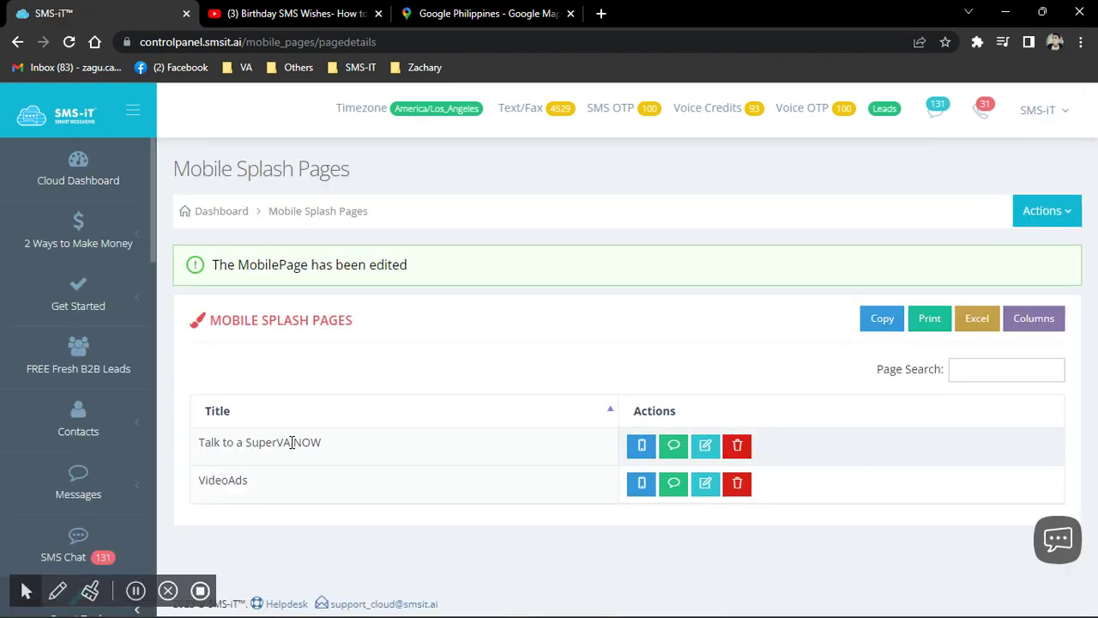
click(641, 445)
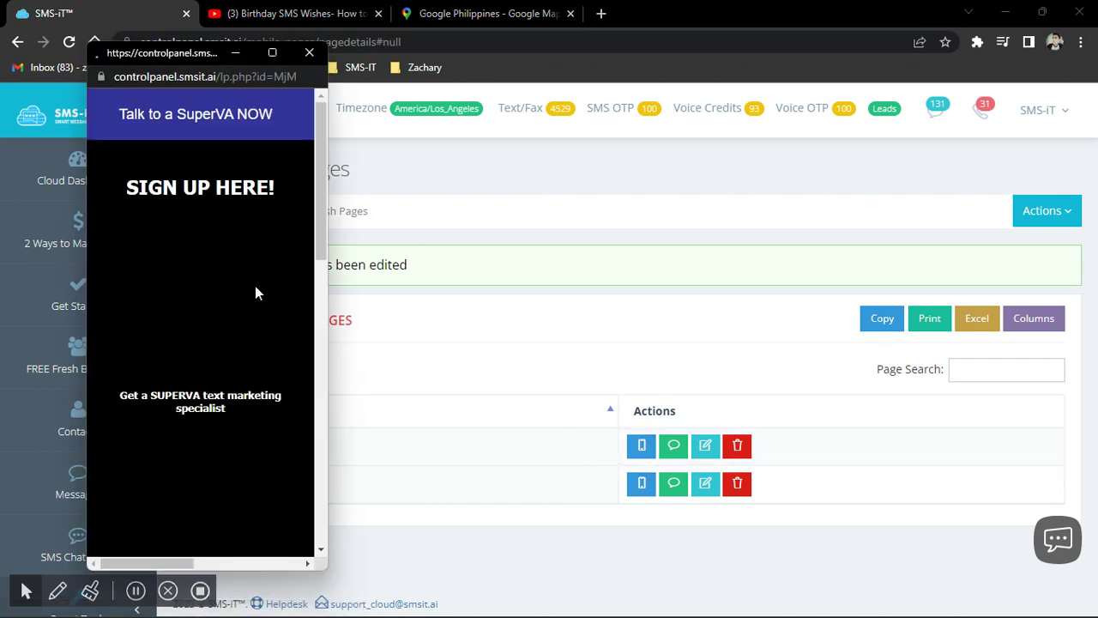
click(272, 54)
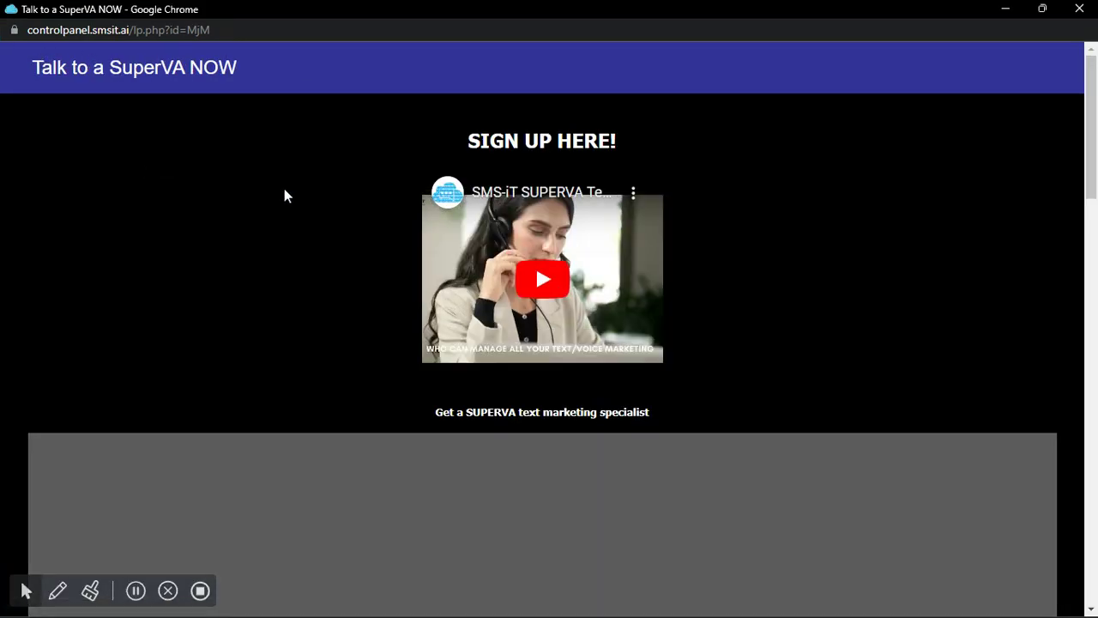
scroll(296, 184, down, 1)
scroll(306, 179, down, 4)
scroll(304, 179, down, 3)
scroll(304, 179, down, 2)
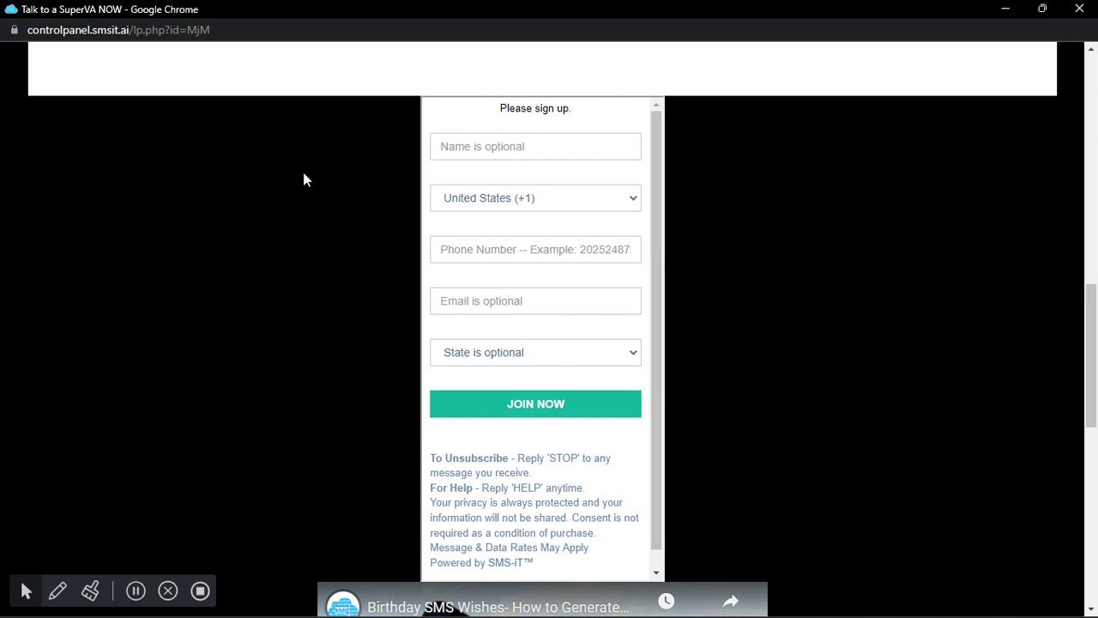
scroll(304, 179, down, 1)
scroll(304, 179, up, 7)
scroll(400, 174, up, 4)
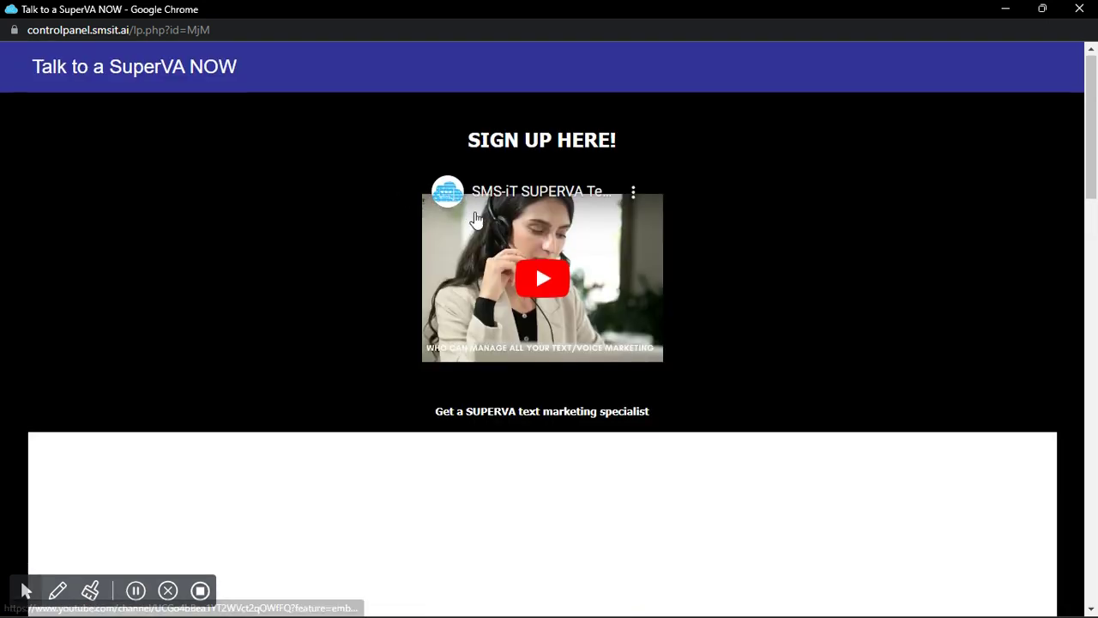
scroll(410, 270, down, 1)
scroll(410, 269, down, 4)
scroll(410, 271, down, 1)
scroll(417, 277, down, 3)
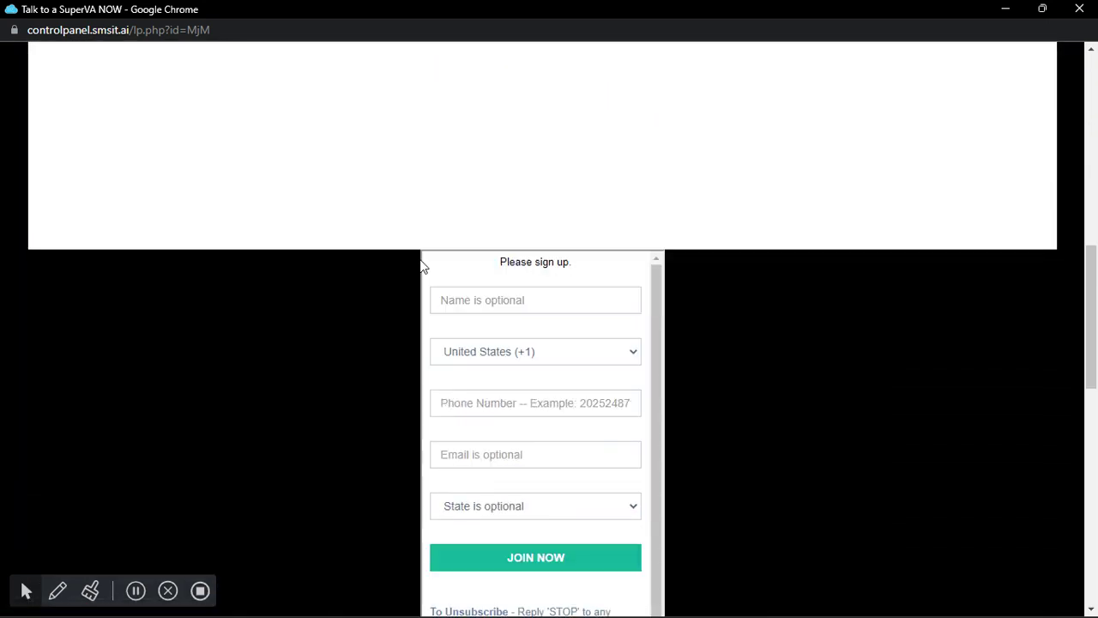
scroll(421, 270, down, 3)
scroll(403, 264, up, 2)
scroll(460, 283, down, 1)
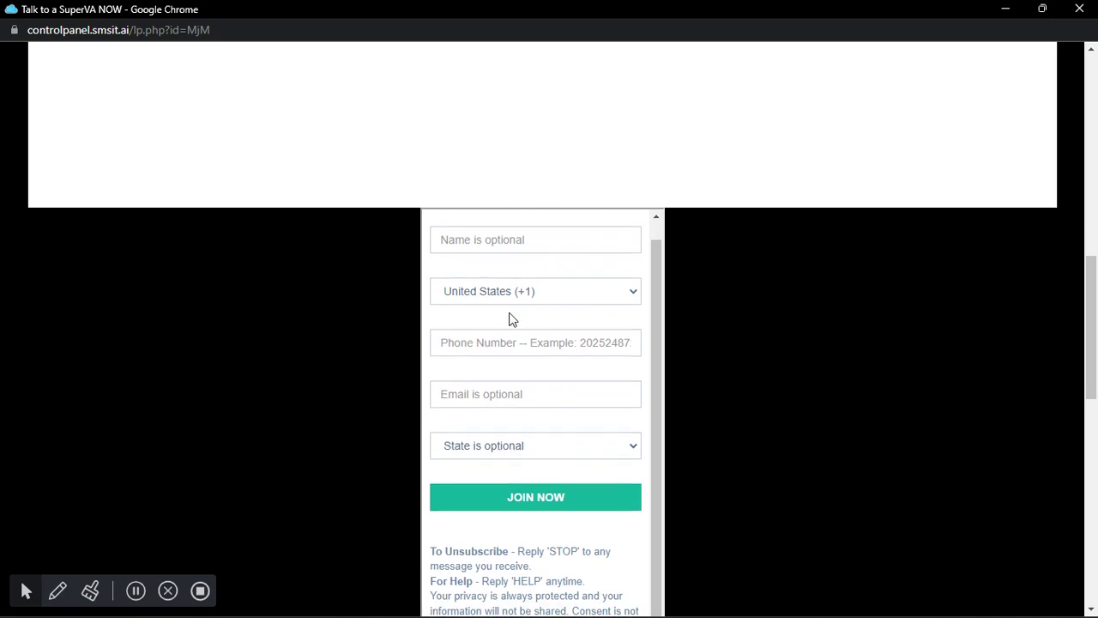
scroll(505, 324, down, 1)
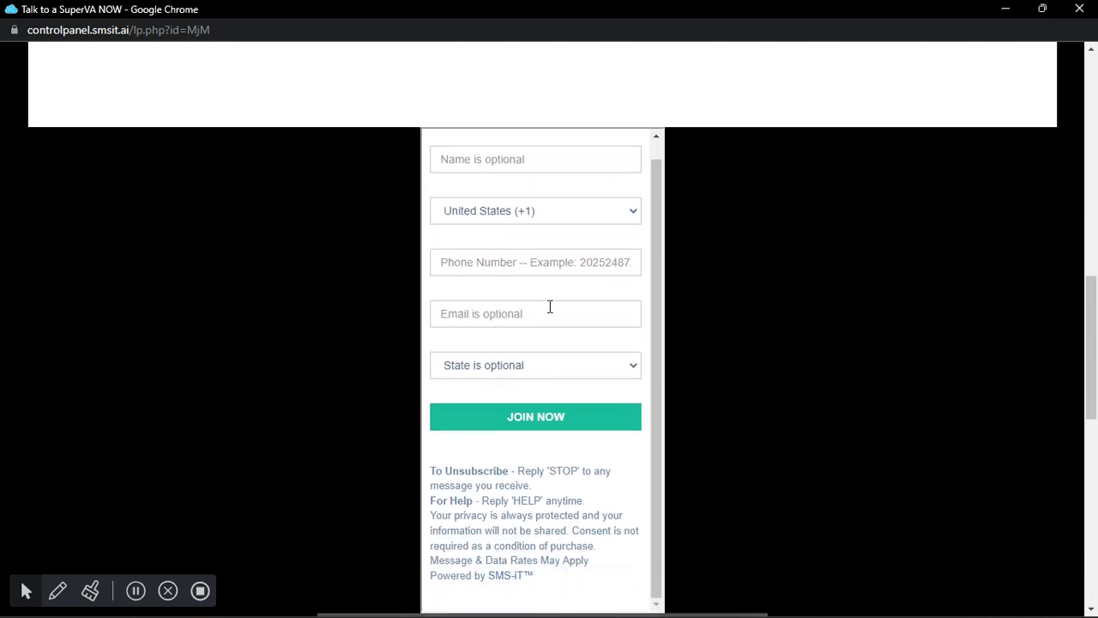
scroll(592, 317, up, 1)
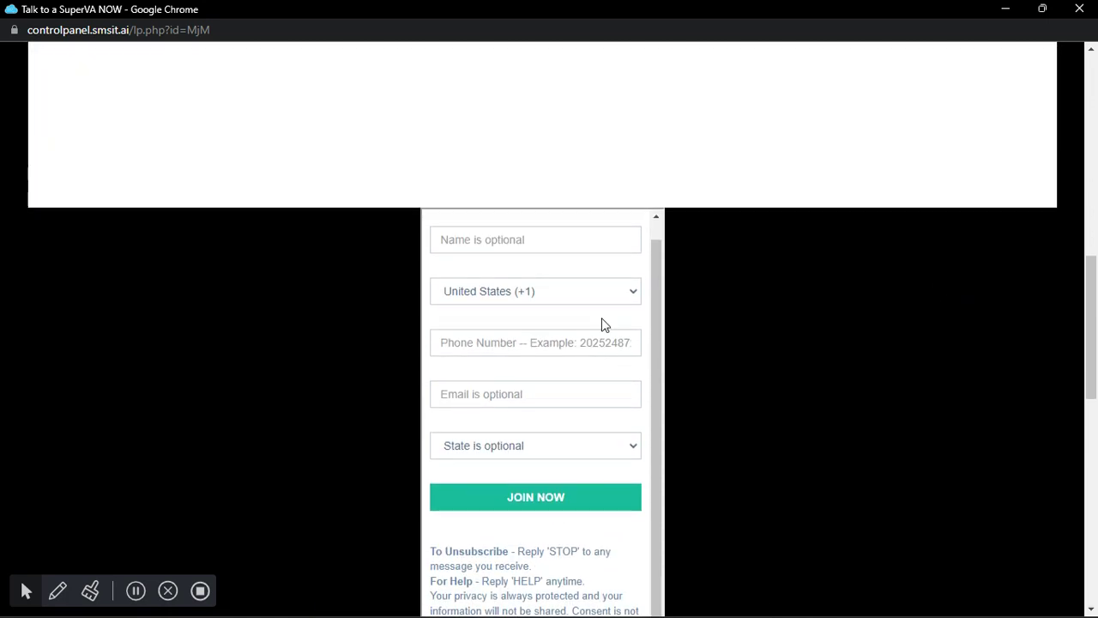
scroll(597, 330, up, 1)
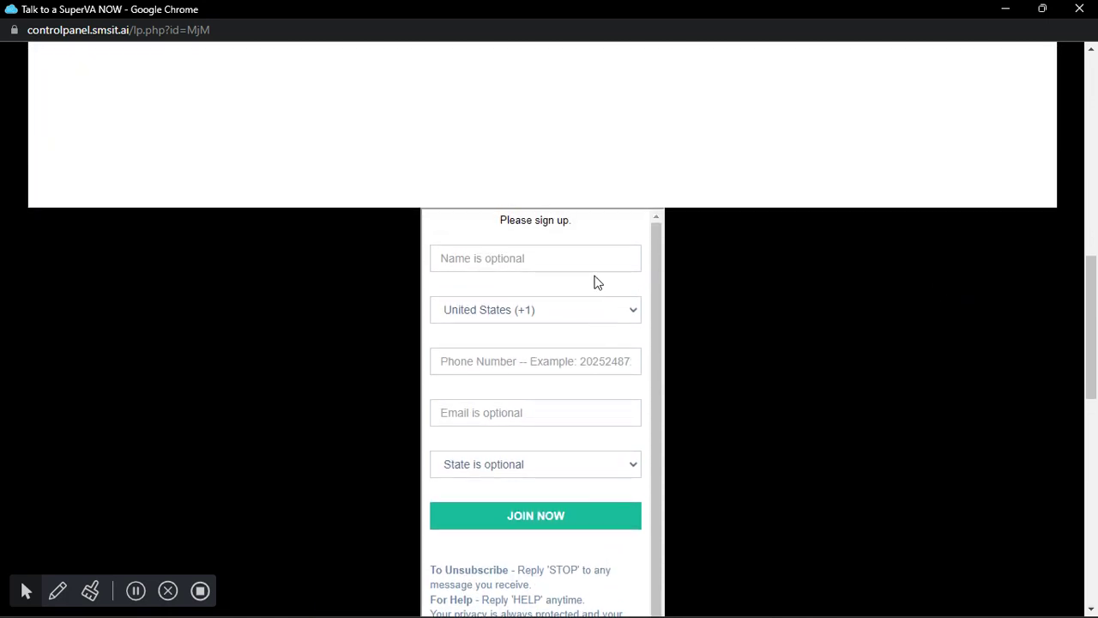
scroll(471, 350, down, 1)
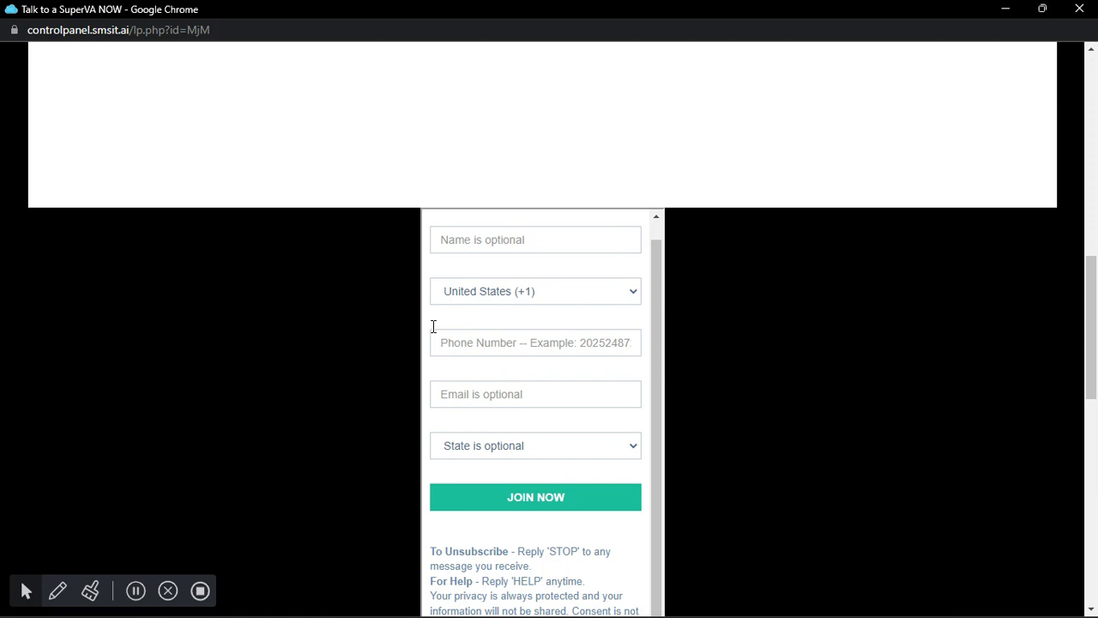
scroll(356, 312, down, 4)
scroll(356, 310, down, 3)
scroll(556, 243, up, 1)
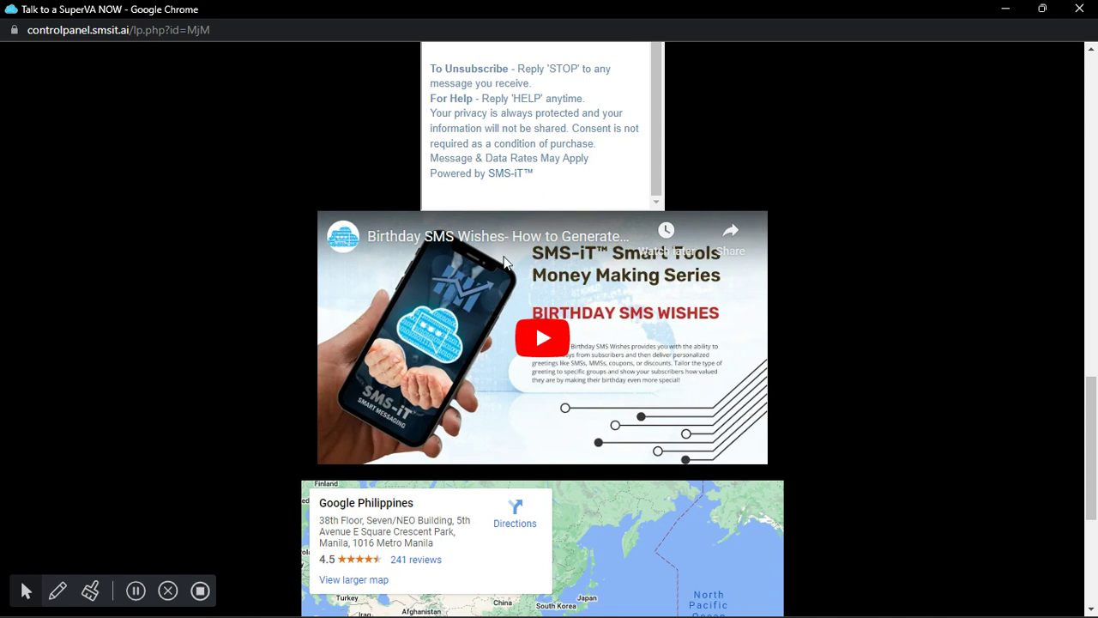
scroll(513, 271, down, 4)
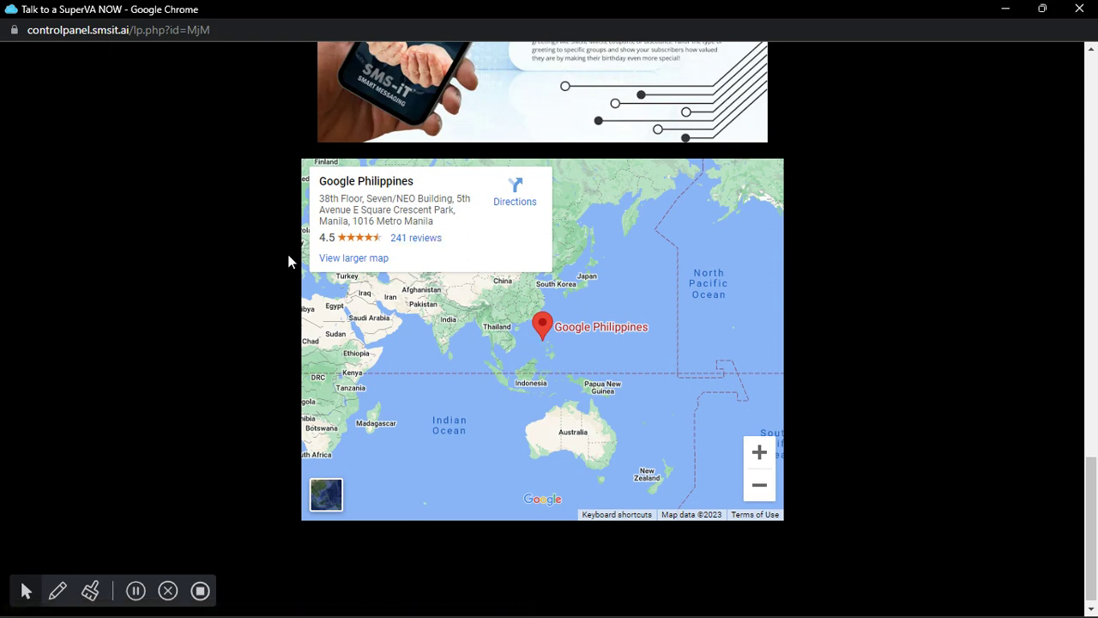
scroll(440, 361, down, 1)
scroll(441, 362, up, 1)
scroll(543, 400, up, 5)
scroll(540, 387, down, 4)
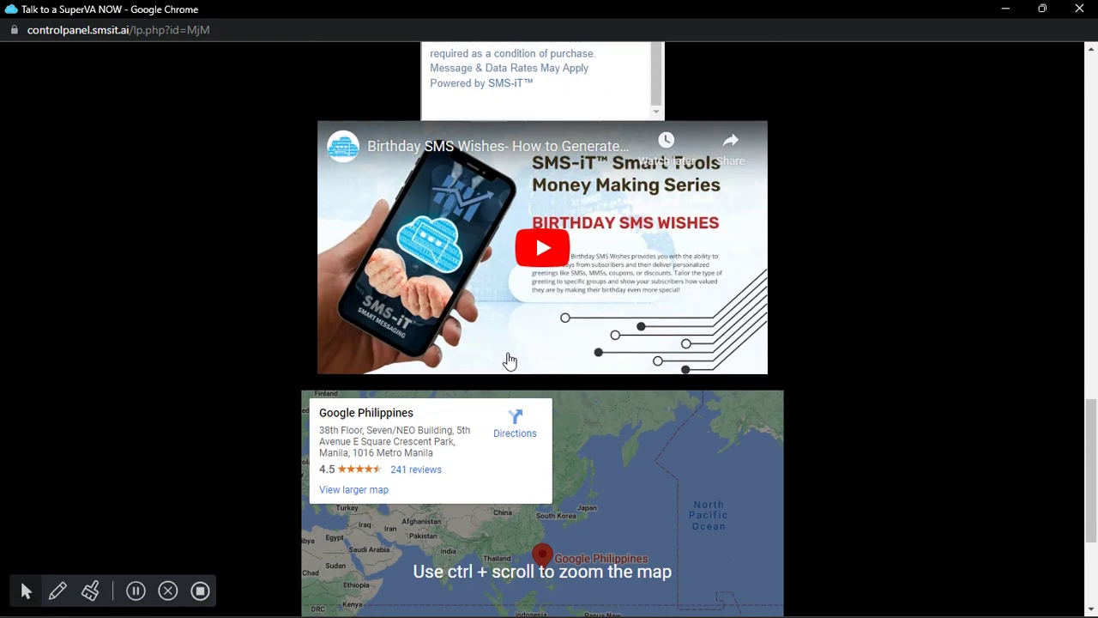
scroll(507, 361, down, 2)
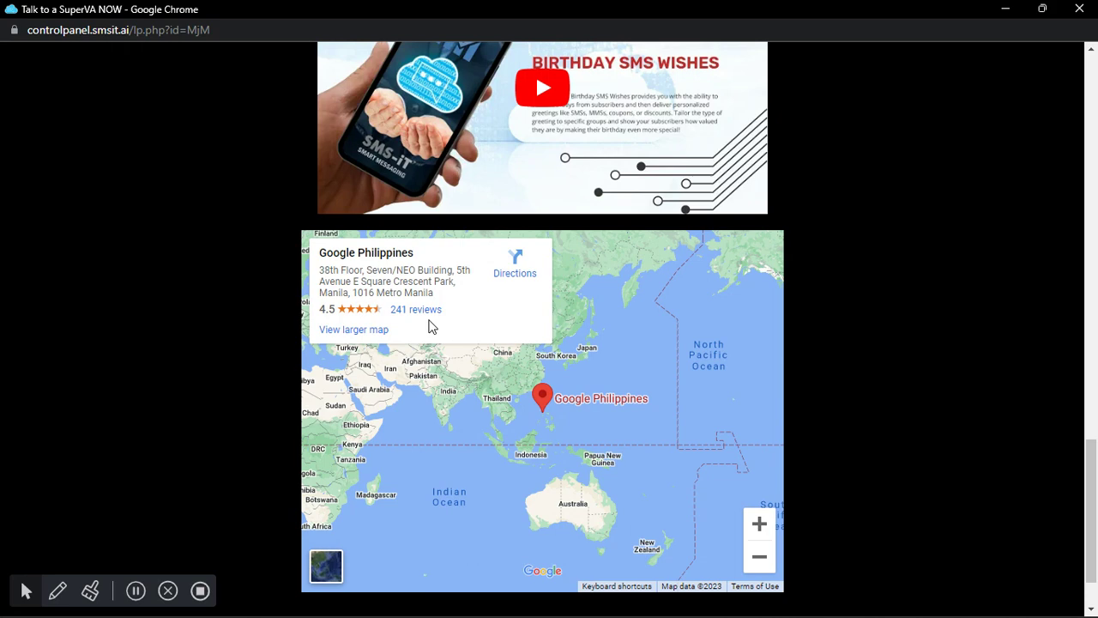
scroll(497, 331, down, 1)
scroll(480, 386, up, 3)
scroll(446, 446, down, 2)
scroll(207, 401, up, 2)
scroll(253, 427, up, 5)
scroll(250, 422, up, 5)
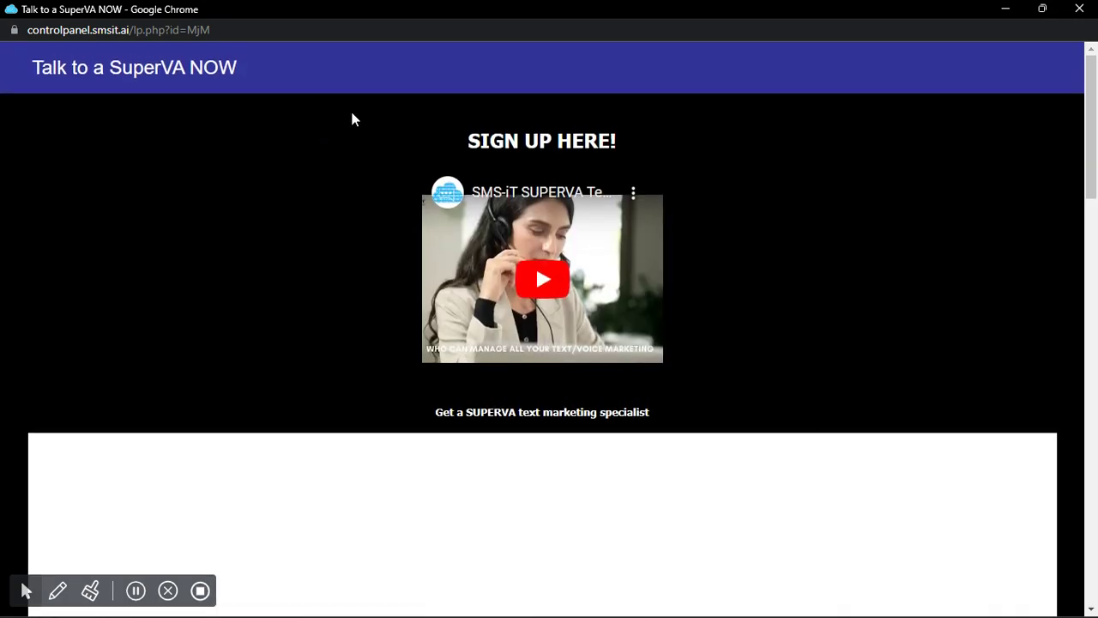
click(1079, 9)
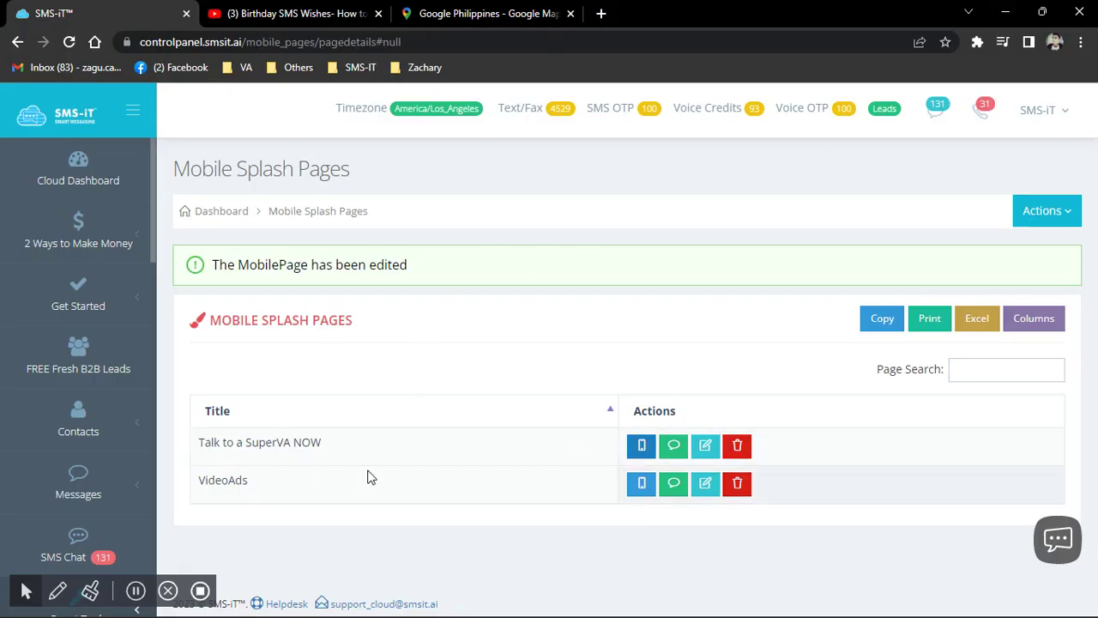
- Start an SMS message linking the Talk to a SuperVA NOW splash page
click(674, 451)
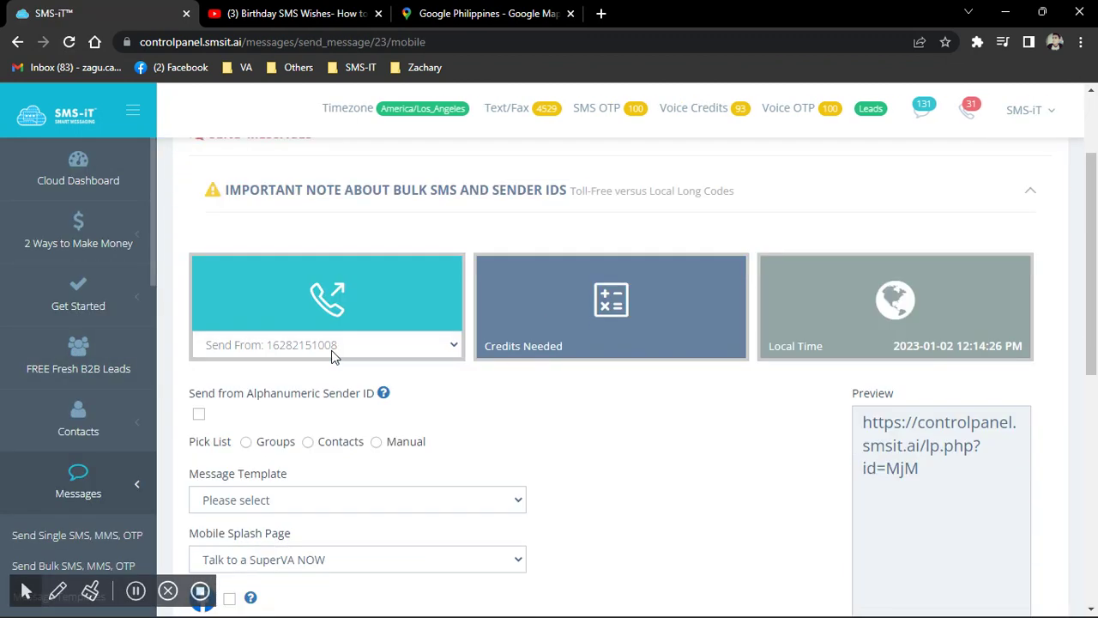
scroll(331, 355, down, 2)
scroll(353, 402, down, 2)
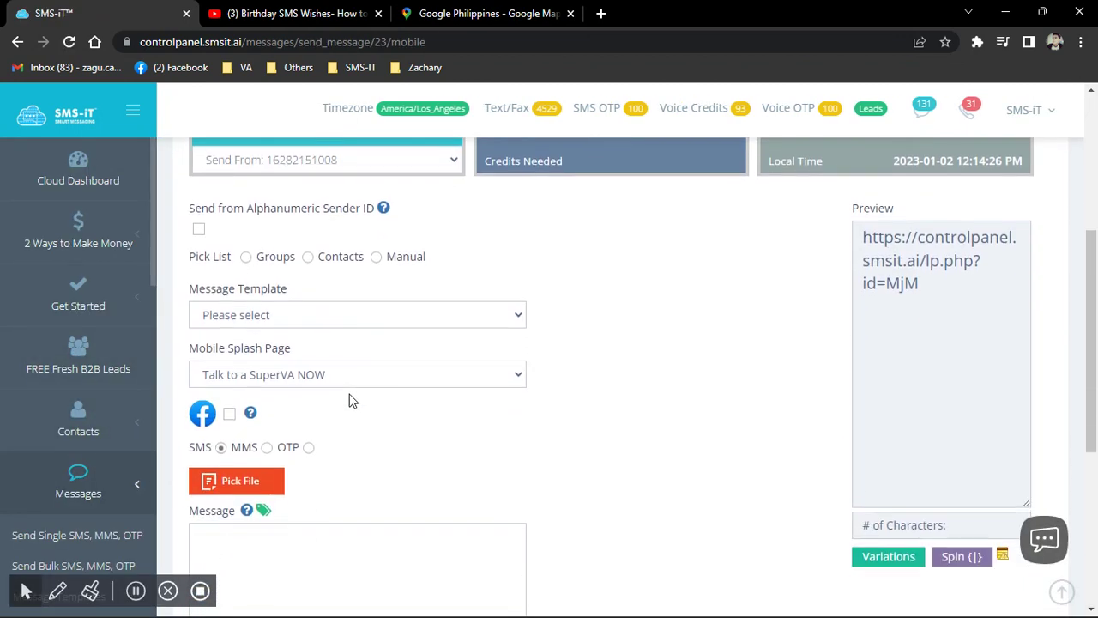
click(329, 375)
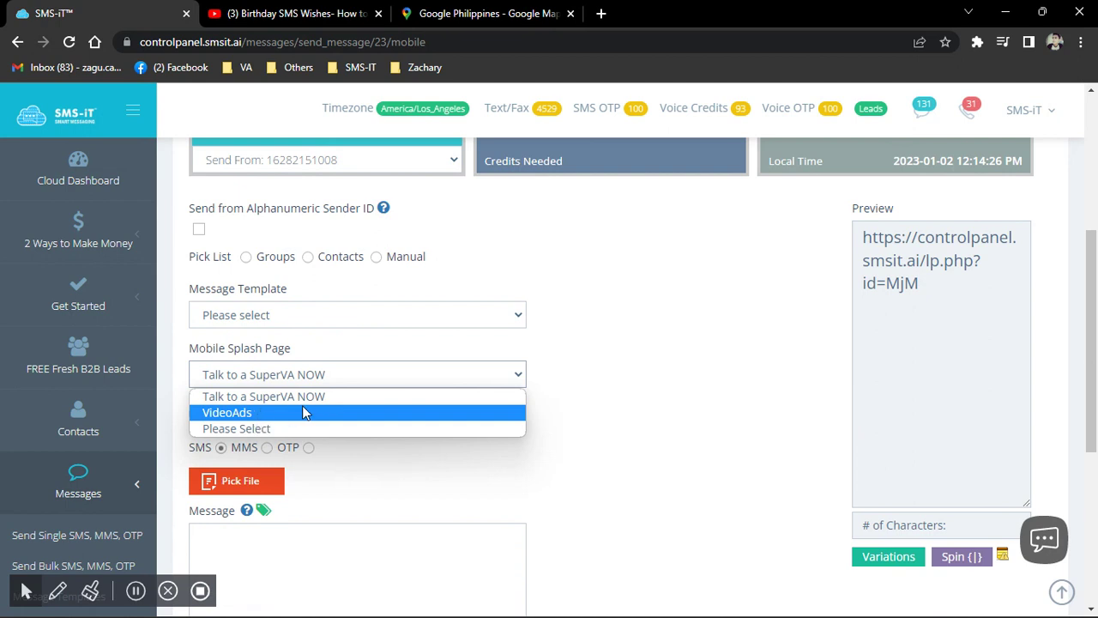
click(291, 412)
click(334, 379)
click(316, 397)
scroll(399, 396, down, 2)
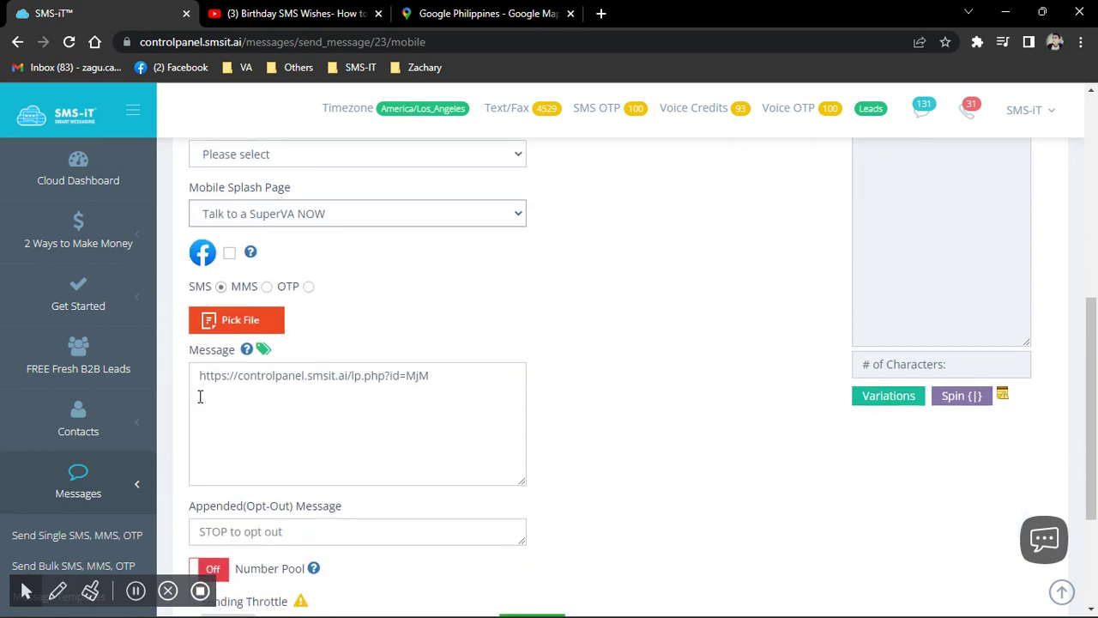
- Copy the message's splash page URL and load it in a new browser tab
drag(437, 378, 110, 382)
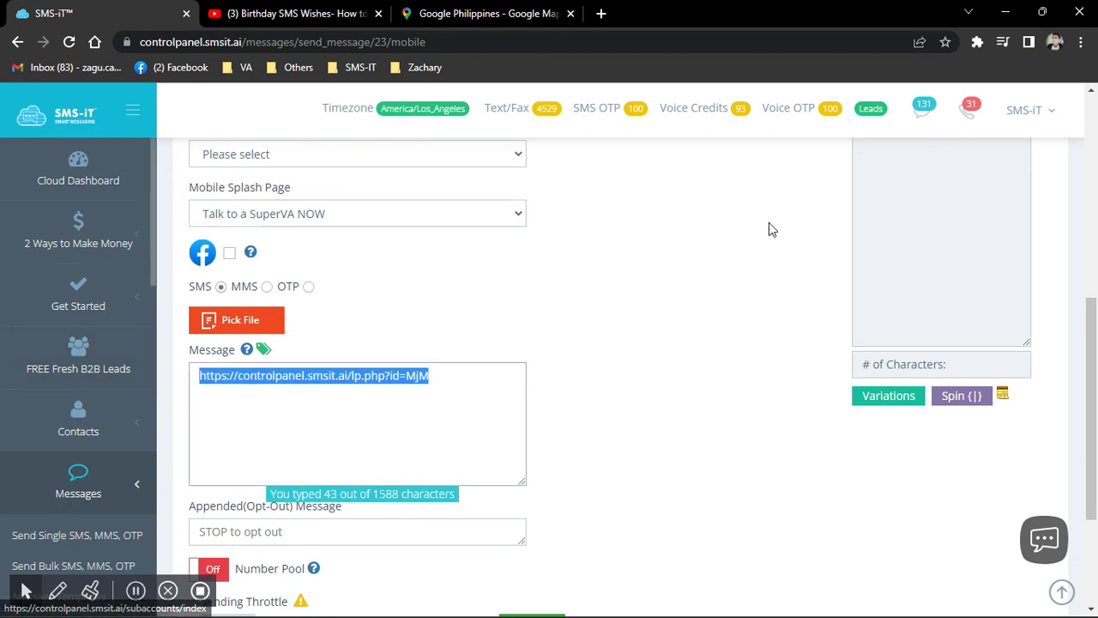
click(601, 12)
text(https://controlpanel.smsit.ai/lp.php?id=MjM)
key(Return)
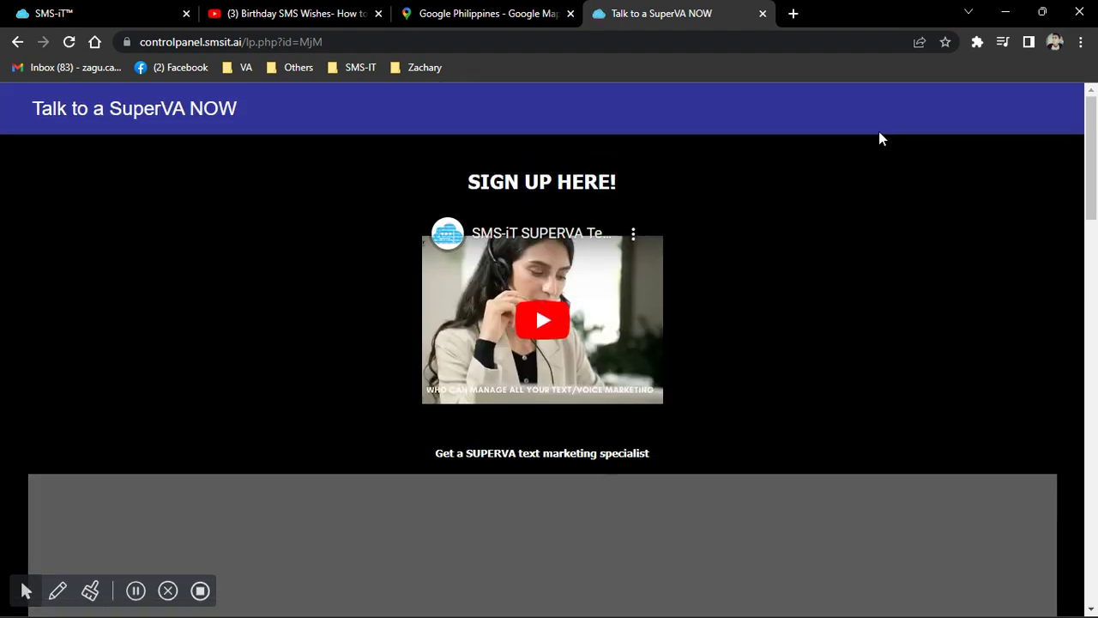
- Use Inspect to preview the splash page at phone width
right_click(890, 127)
click(821, 406)
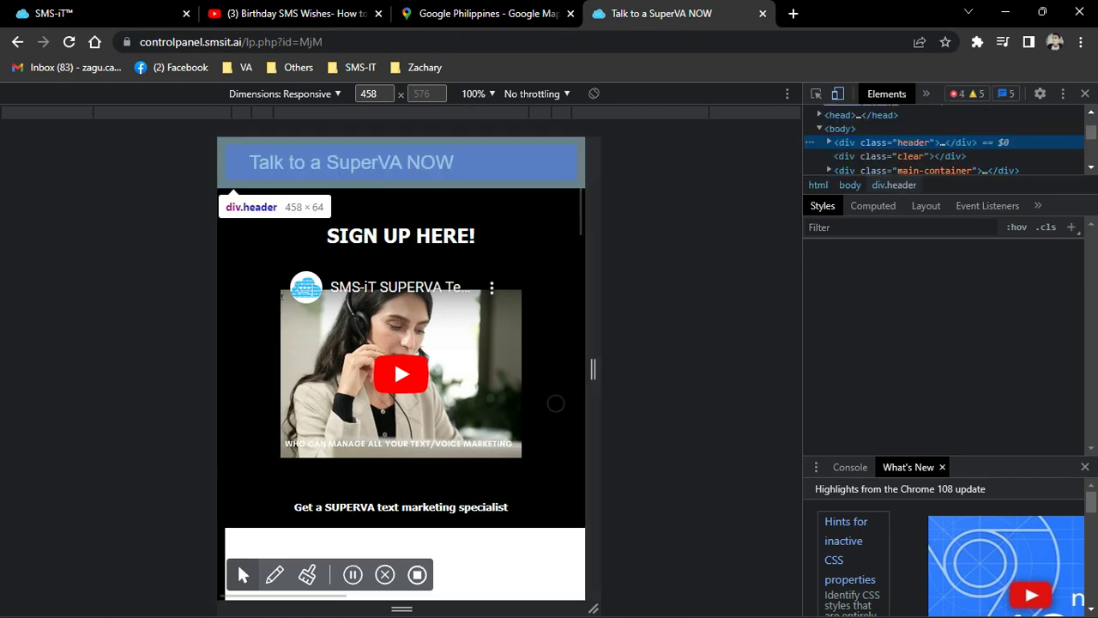
scroll(538, 307, down, 5)
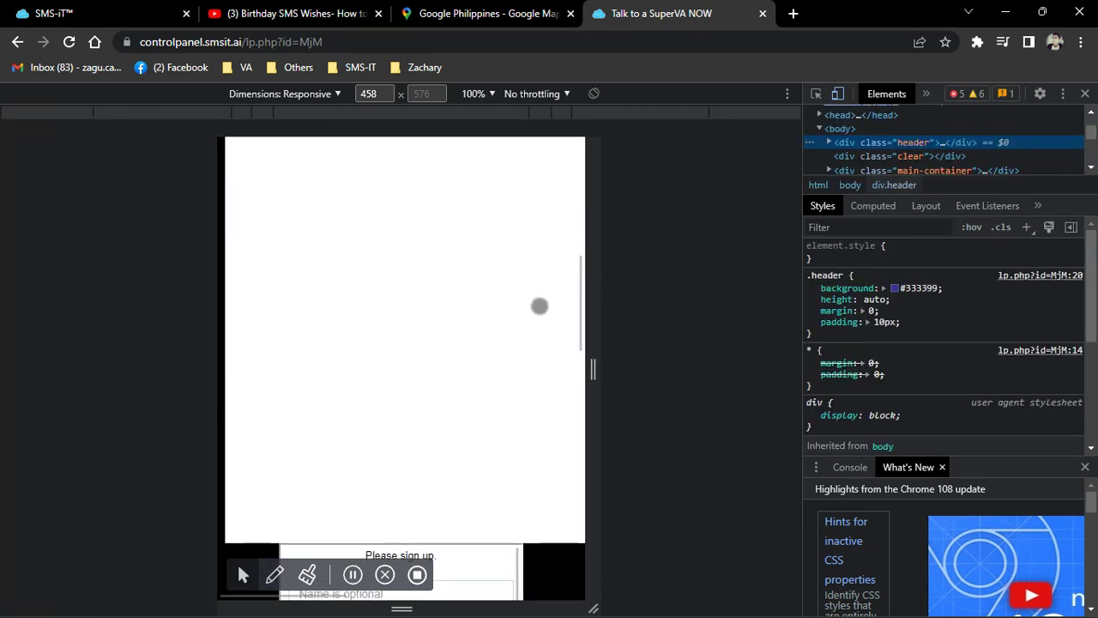
scroll(538, 306, down, 3)
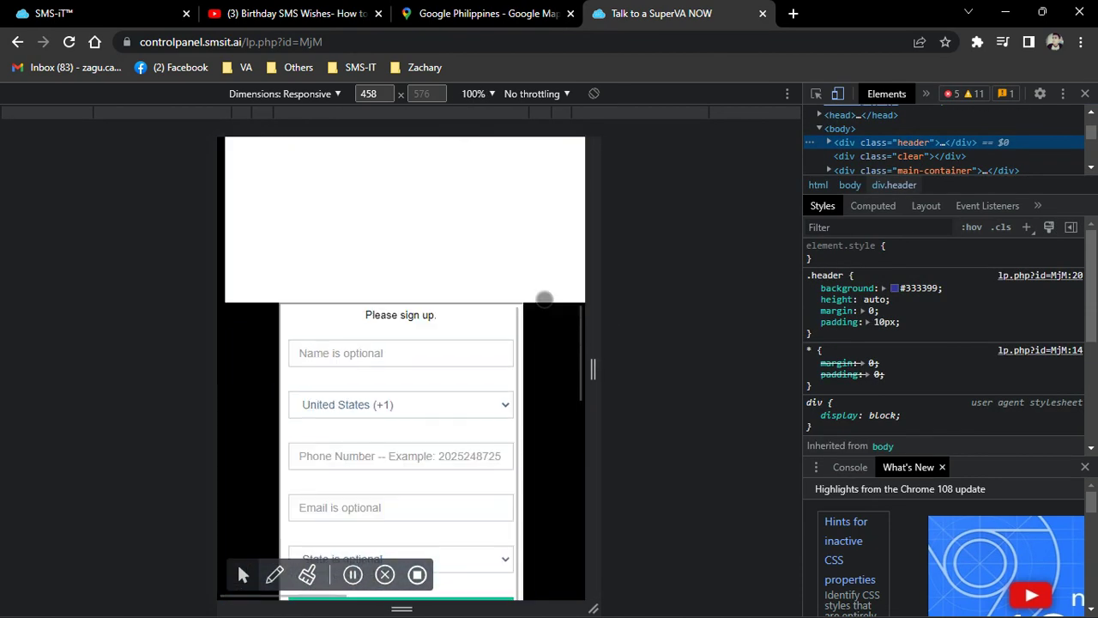
scroll(421, 265, up, 1)
scroll(421, 265, up, 3)
scroll(399, 180, up, 2)
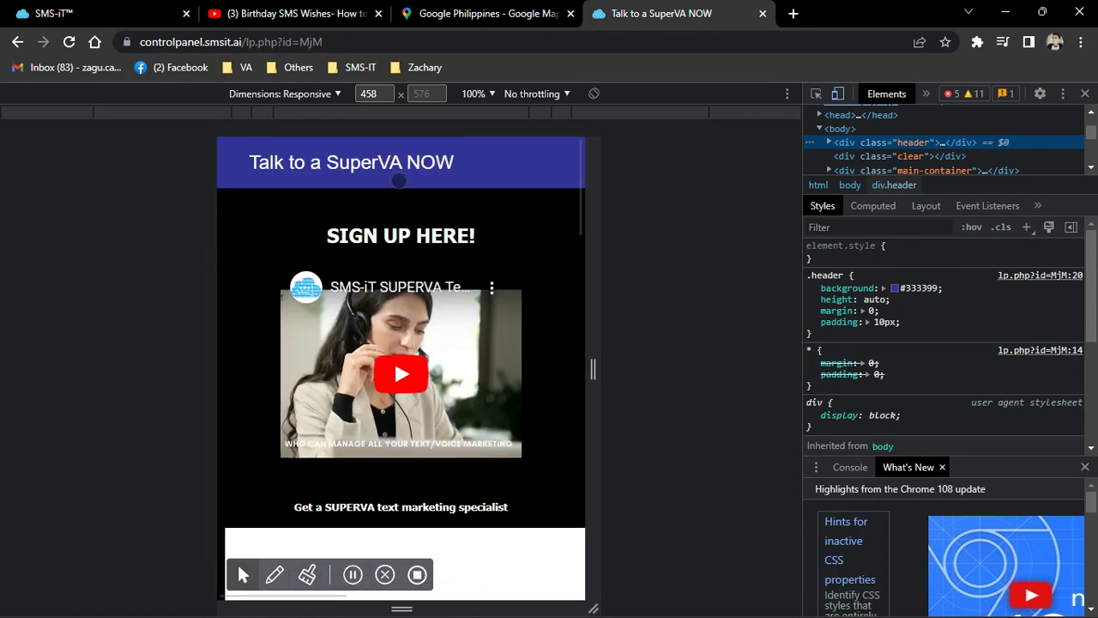
- Scroll the phone-width preview from the header down to the Google Philippines map
scroll(459, 282, down, 5)
scroll(470, 248, down, 5)
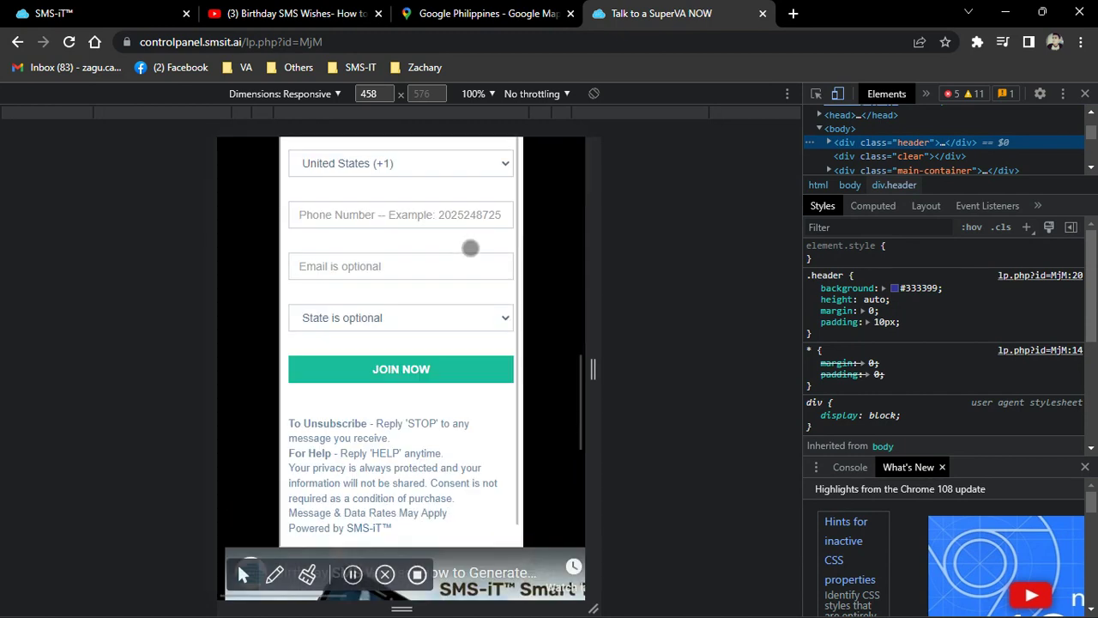
scroll(470, 248, up, 3)
scroll(470, 248, up, 5)
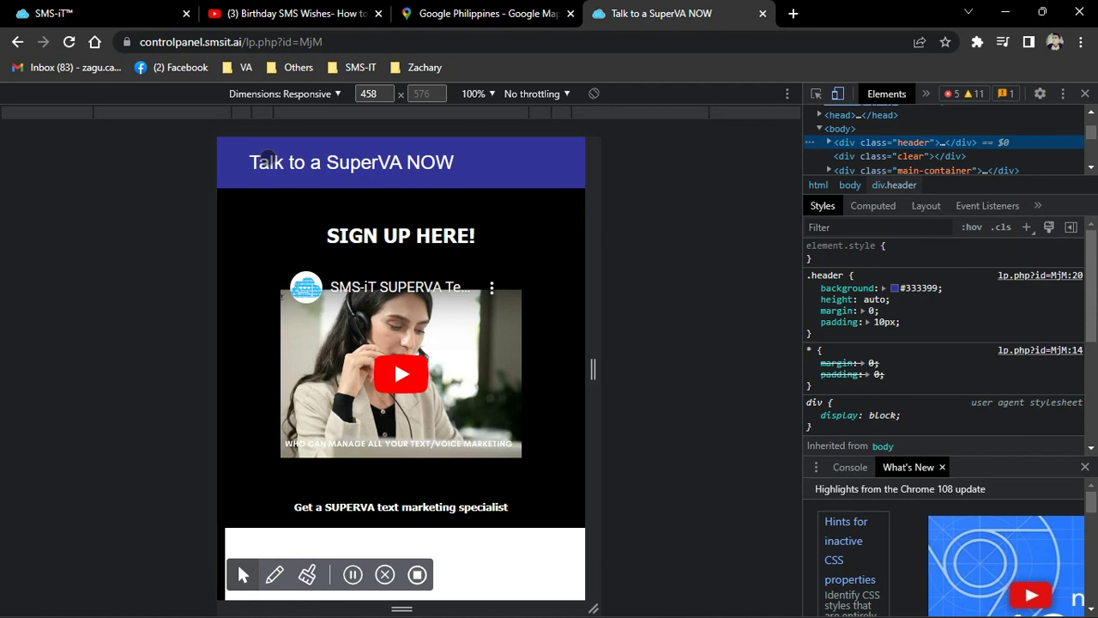
scroll(267, 157, down, 3)
scroll(514, 253, down, 3)
scroll(515, 252, down, 2)
scroll(514, 252, down, 2)
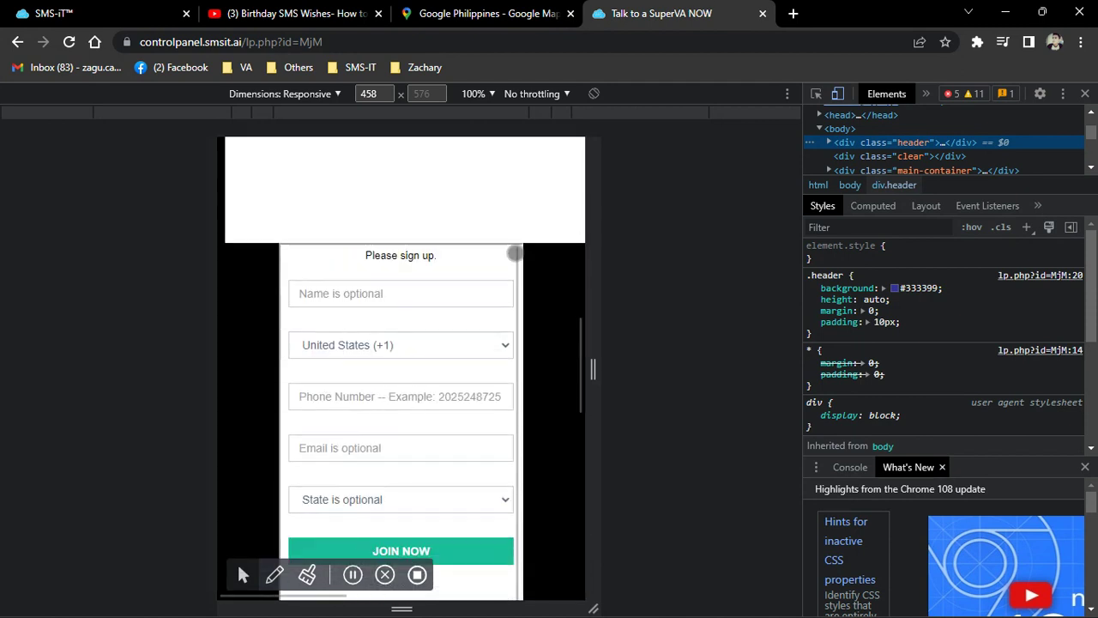
scroll(515, 252, down, 2)
scroll(515, 253, down, 3)
scroll(515, 252, down, 2)
scroll(514, 253, down, 3)
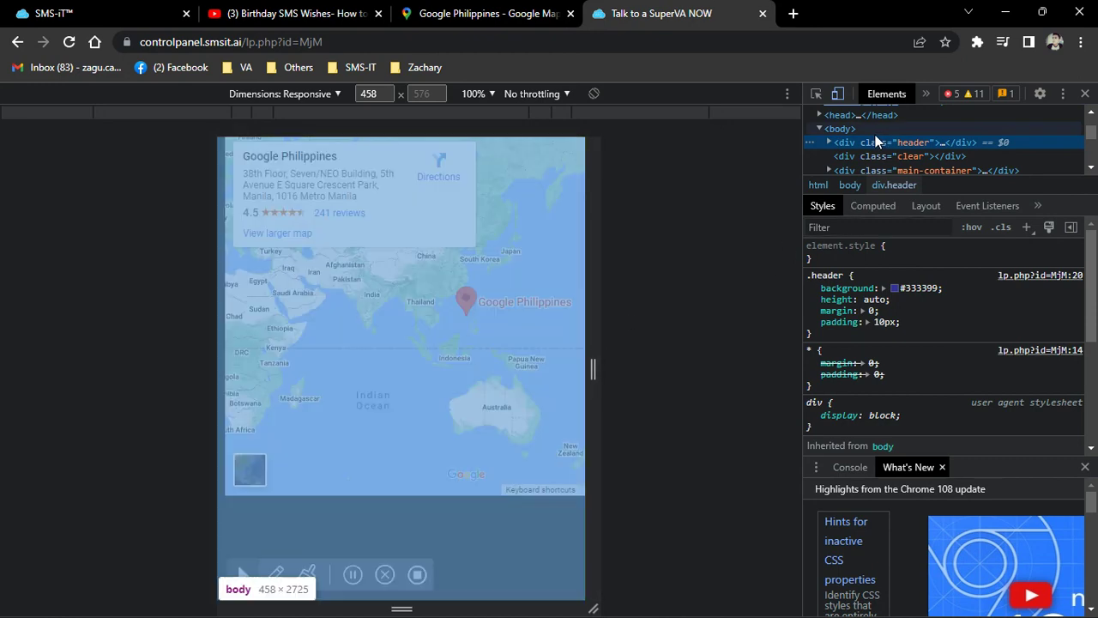
- Return the splash page preview to full-width view and scroll through it
click(1084, 94)
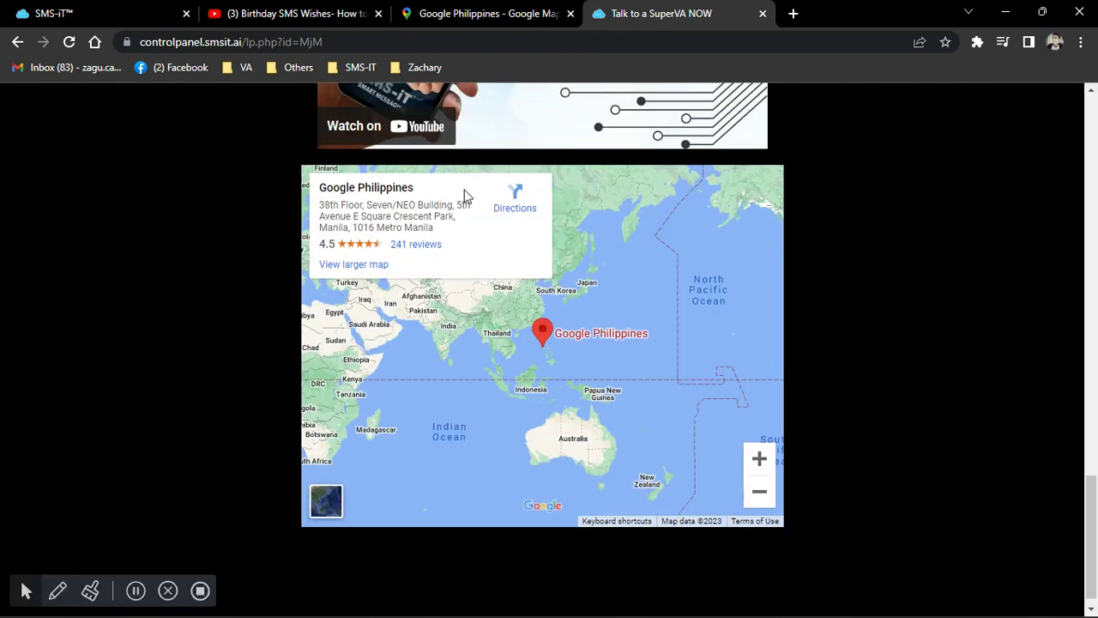
scroll(523, 393, down, 5)
scroll(524, 393, up, 7)
scroll(517, 284, up, 5)
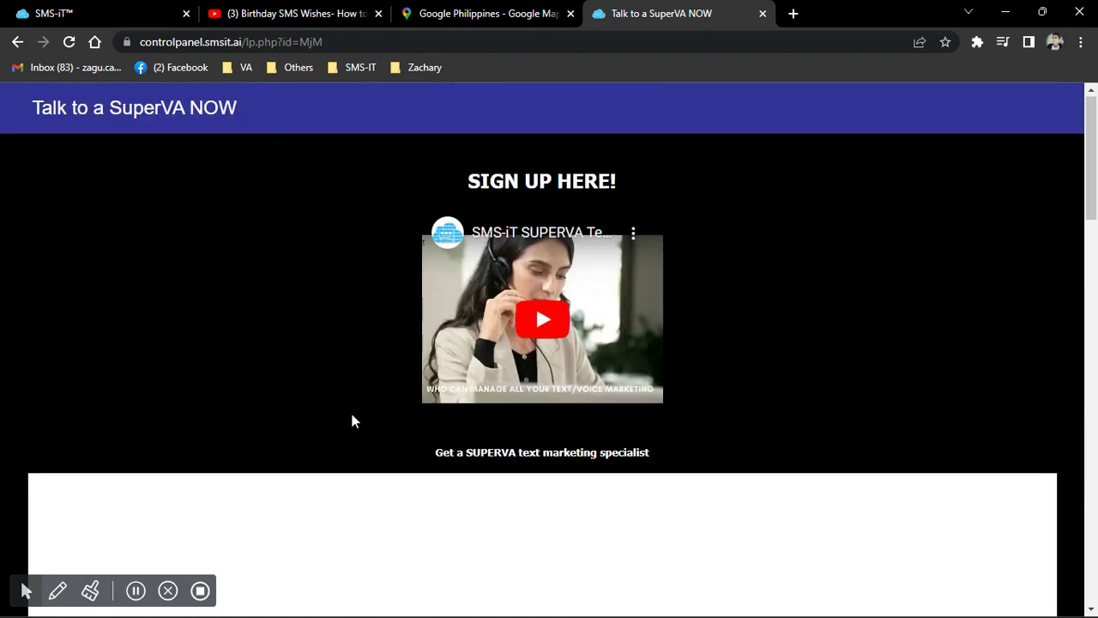
scroll(193, 437, down, 3)
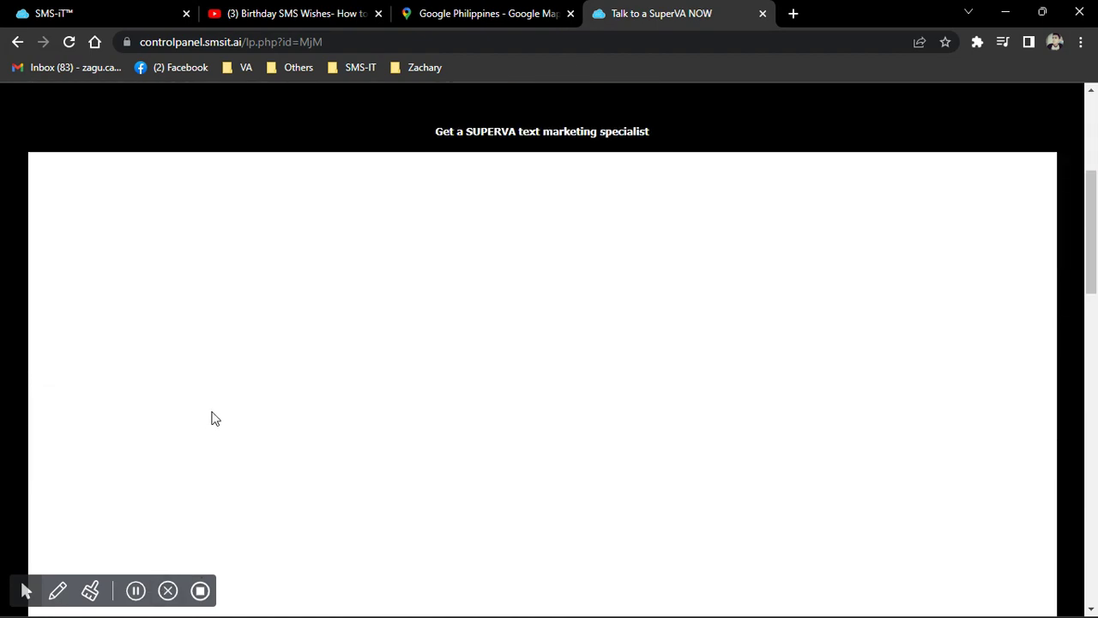
scroll(231, 399, up, 2)
- Go back to SMS-iT's send-message page and scroll down to the Message box and Send Message button
click(17, 41)
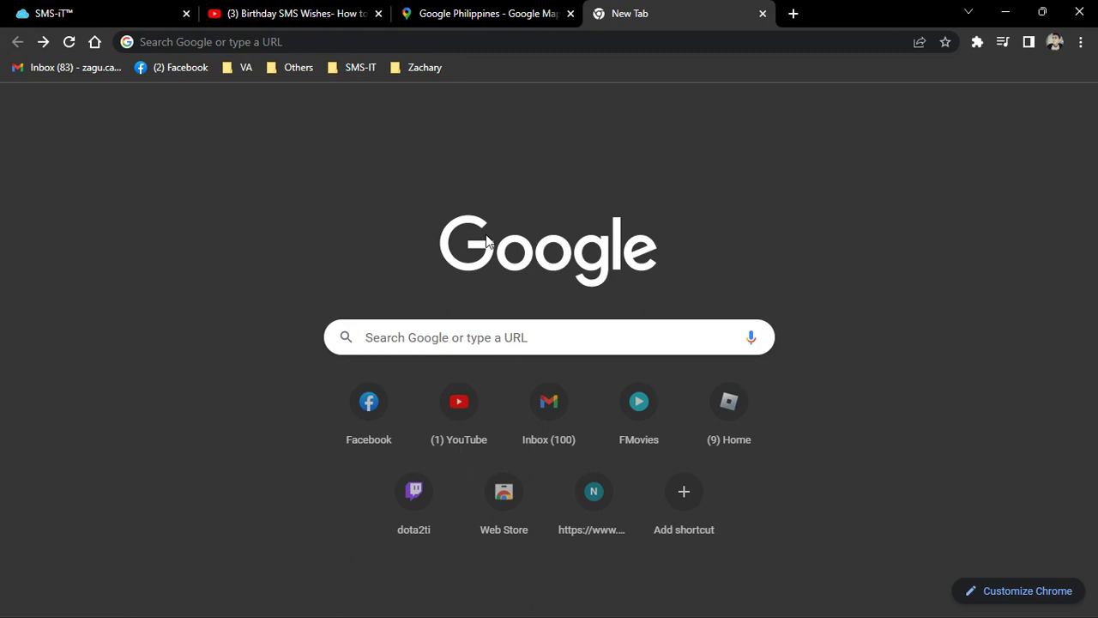
click(62, 12)
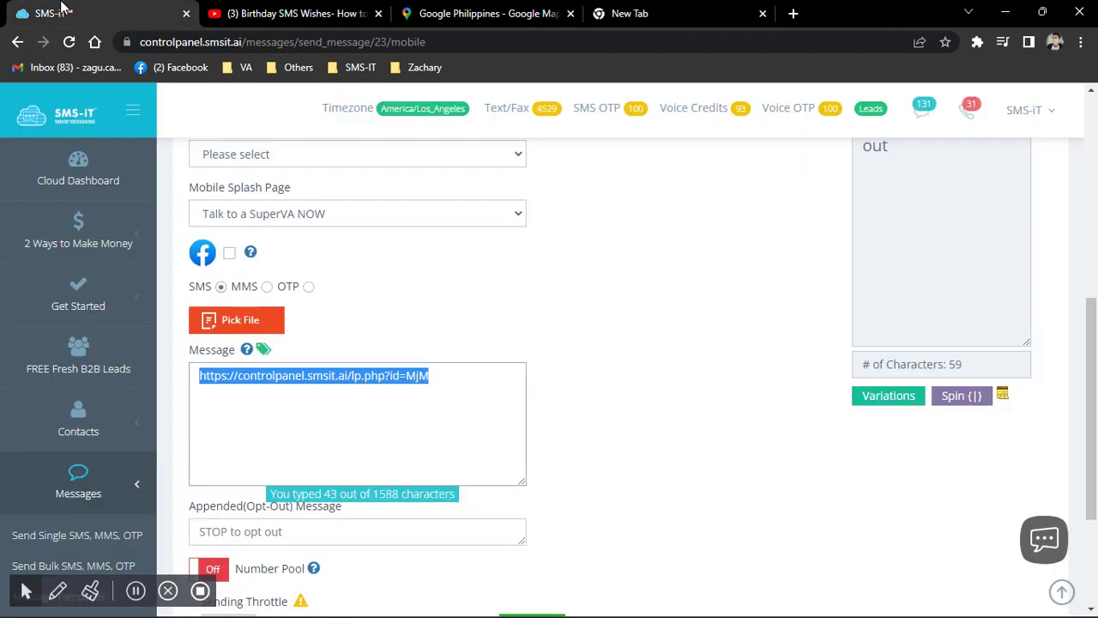
scroll(429, 326, down, 1)
scroll(205, 412, down, 1)
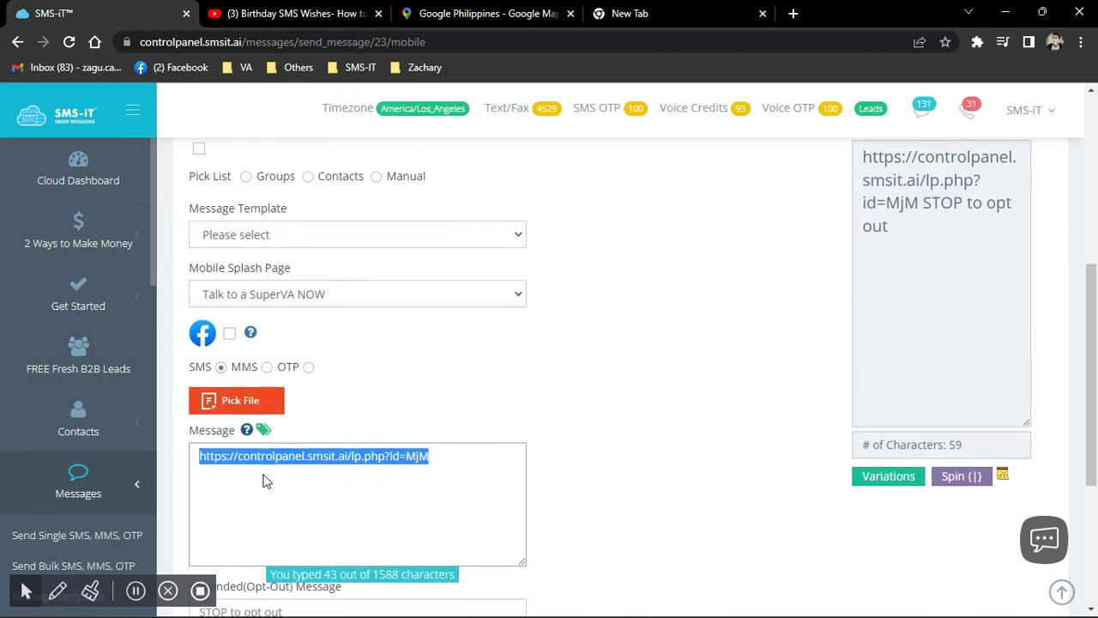
scroll(174, 477, down, 5)
scroll(130, 493, down, 1)
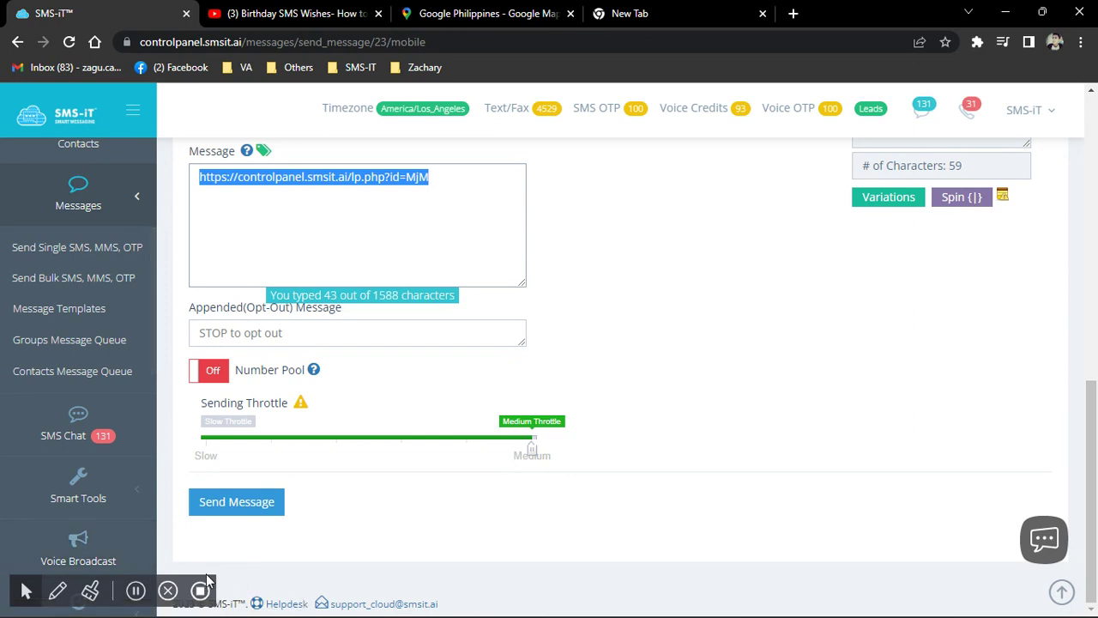
scroll(214, 566, up, 5)
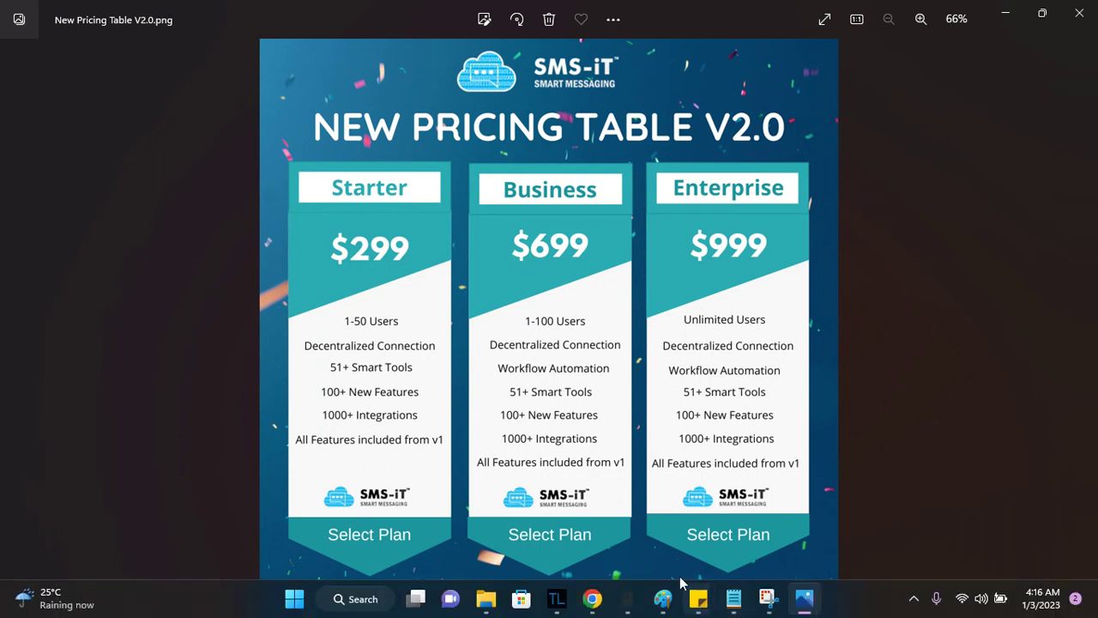
click(590, 597)
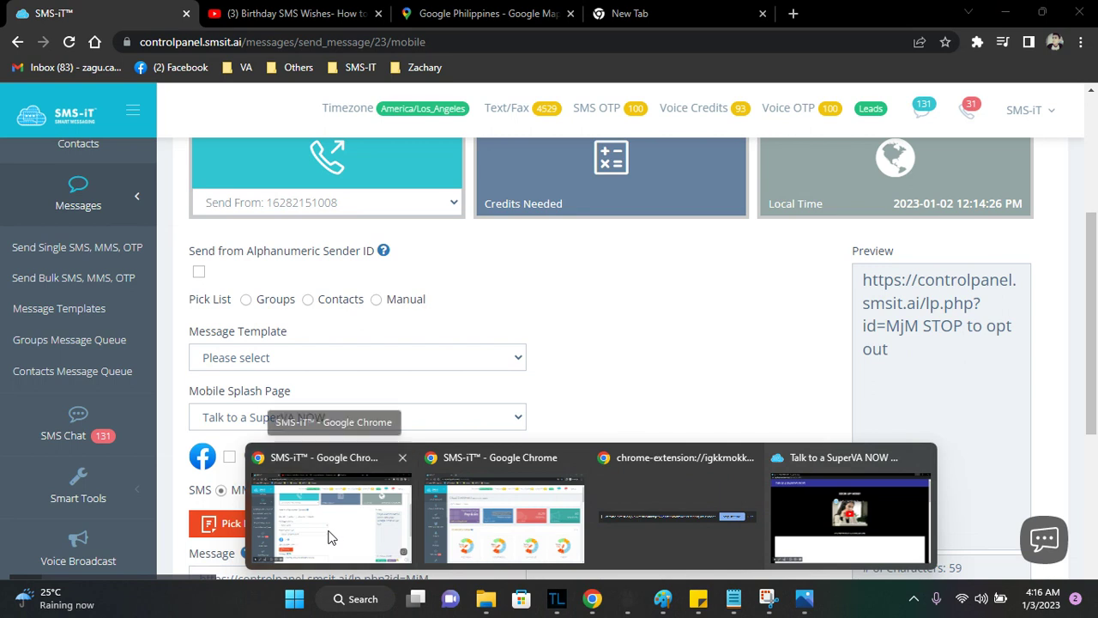
- Review the send-message form, whose preview shows the splash page link and STOP to opt out
click(270, 514)
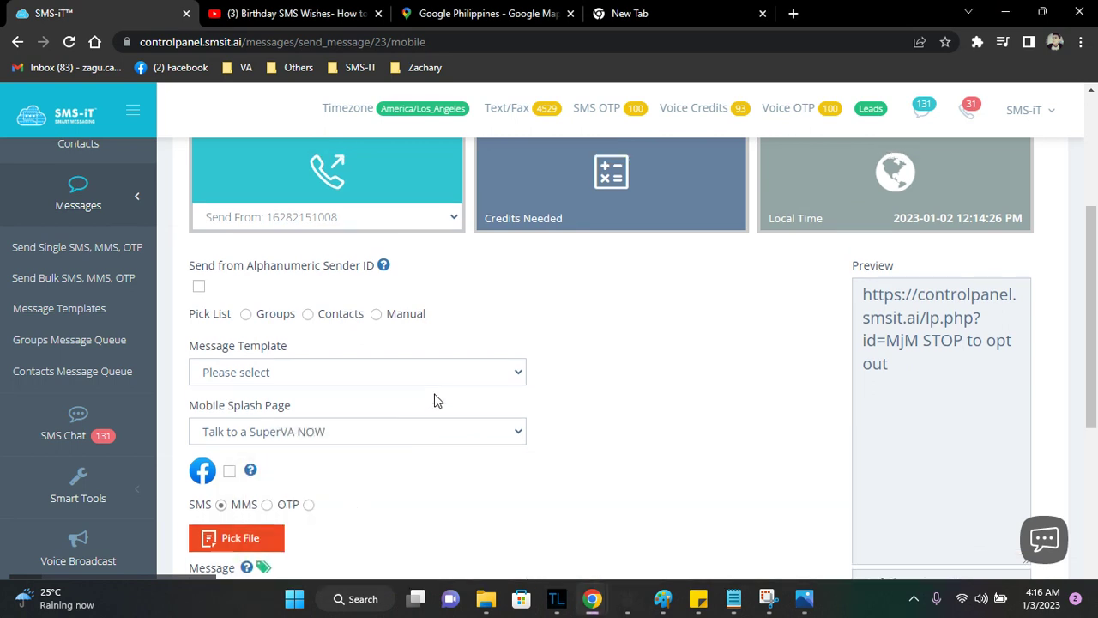
scroll(515, 412, up, 4)
scroll(518, 418, down, 1)
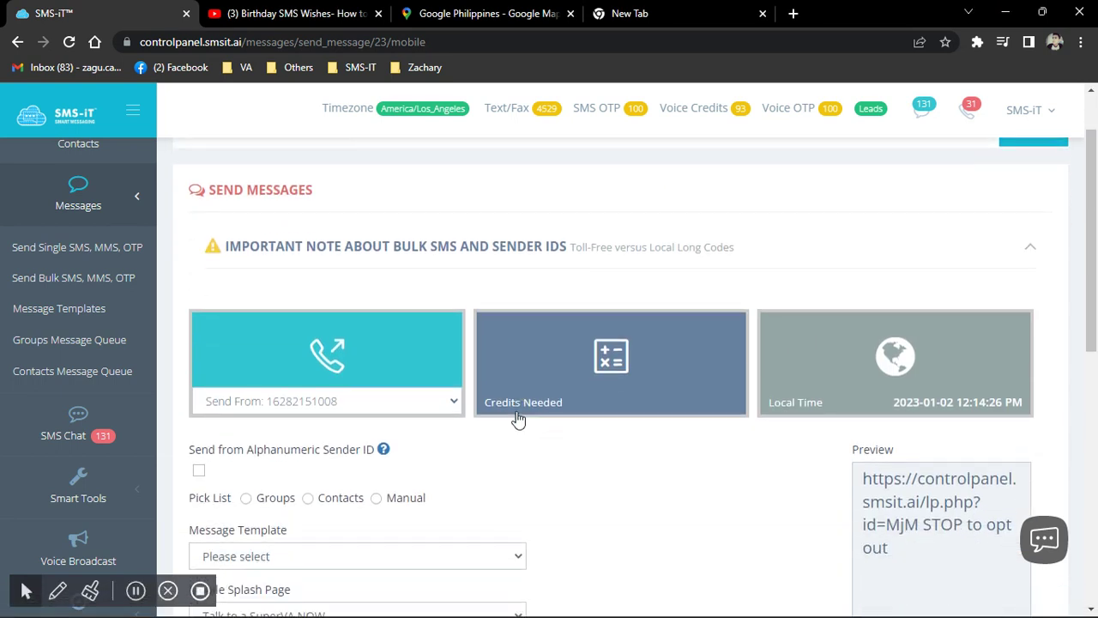
scroll(518, 419, down, 2)
scroll(518, 419, down, 2)
scroll(518, 419, down, 2)
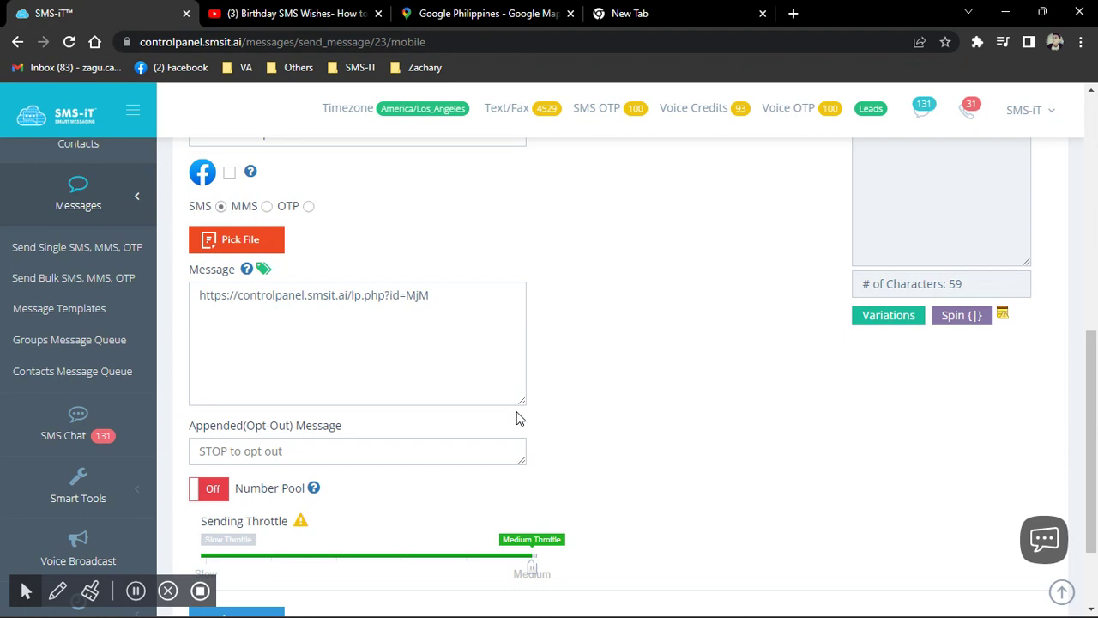
scroll(576, 371, down, 2)
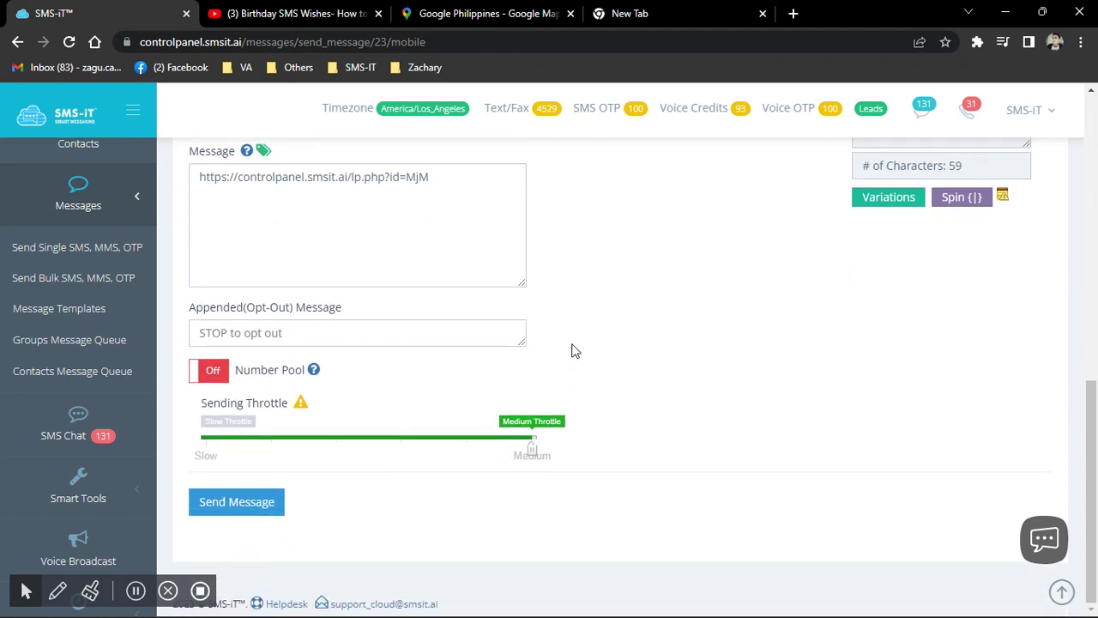
scroll(527, 340, up, 2)
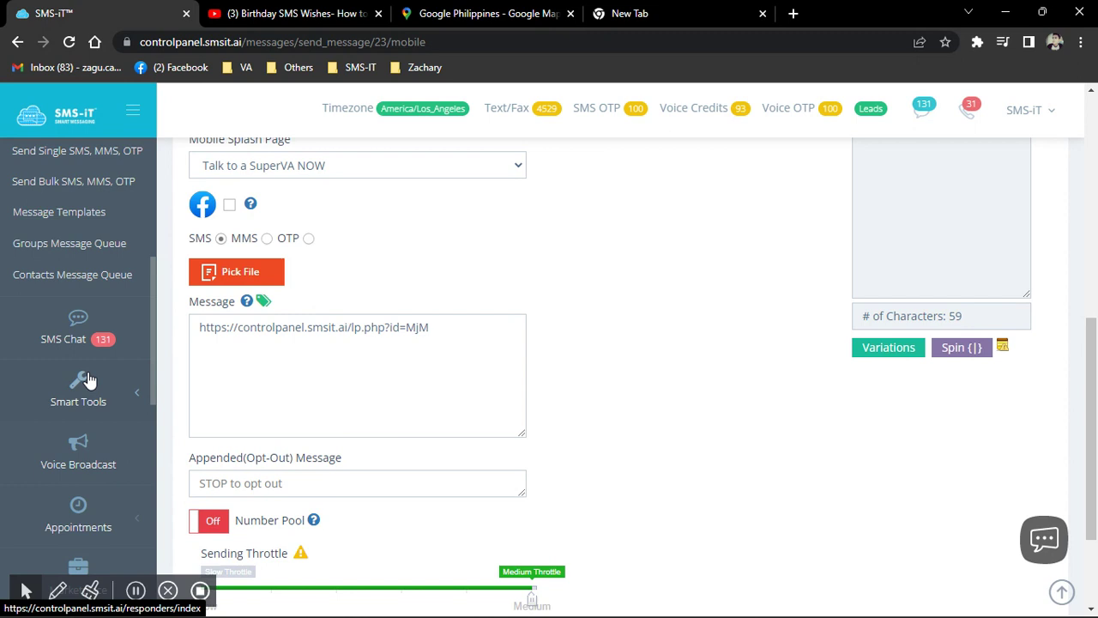
scroll(90, 379, down, 2)
- Expand the Smart Tools submenu in the left sidebar and scroll through it
click(120, 403)
scroll(123, 405, down, 3)
scroll(112, 410, down, 3)
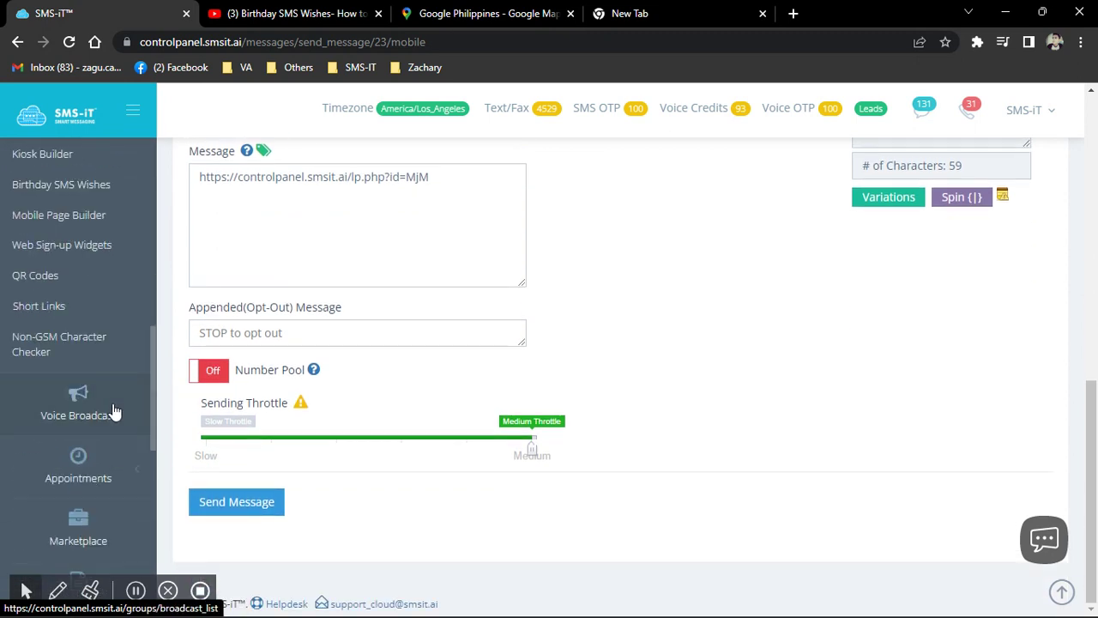
scroll(83, 252, up, 2)
scroll(441, 377, up, 2)
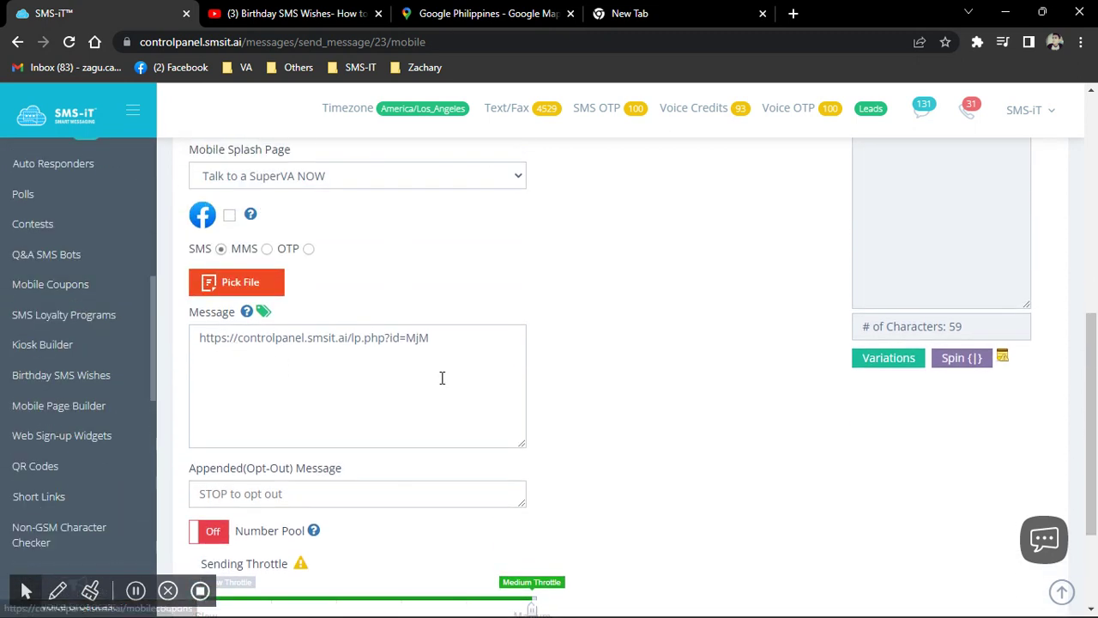
scroll(441, 378, up, 3)
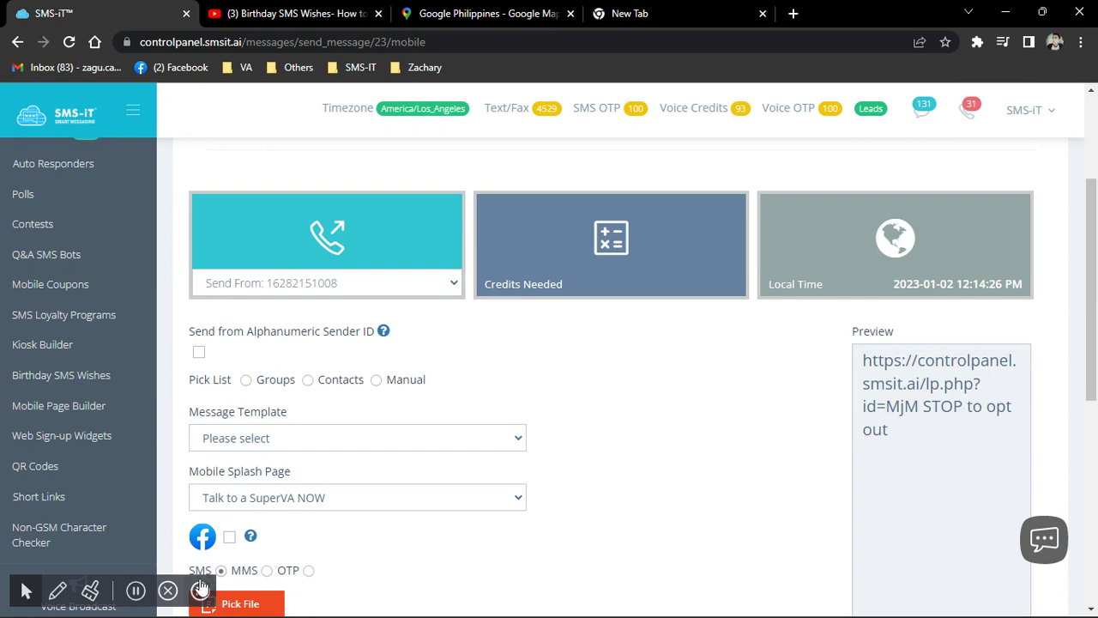